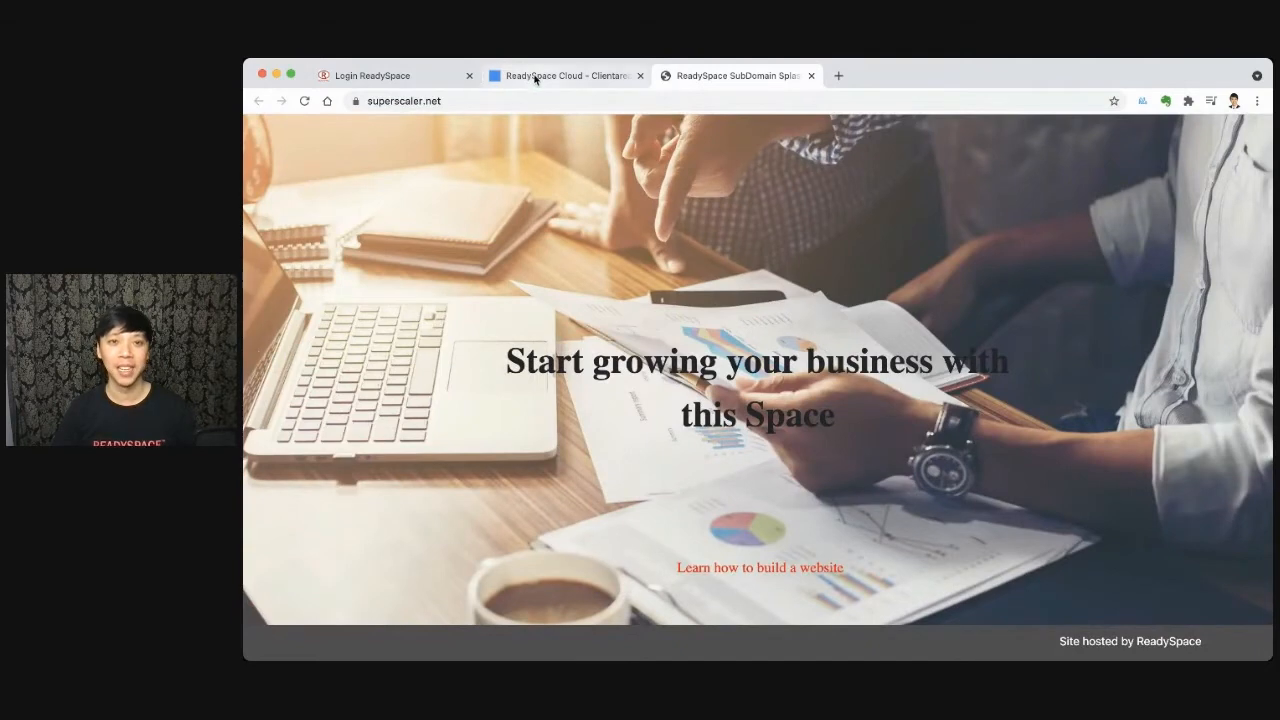
# Step: Switch to the ReadySpace client area and open cPanel for the superscaler.net WebSpace Basic US service
pyautogui.click(548, 438)
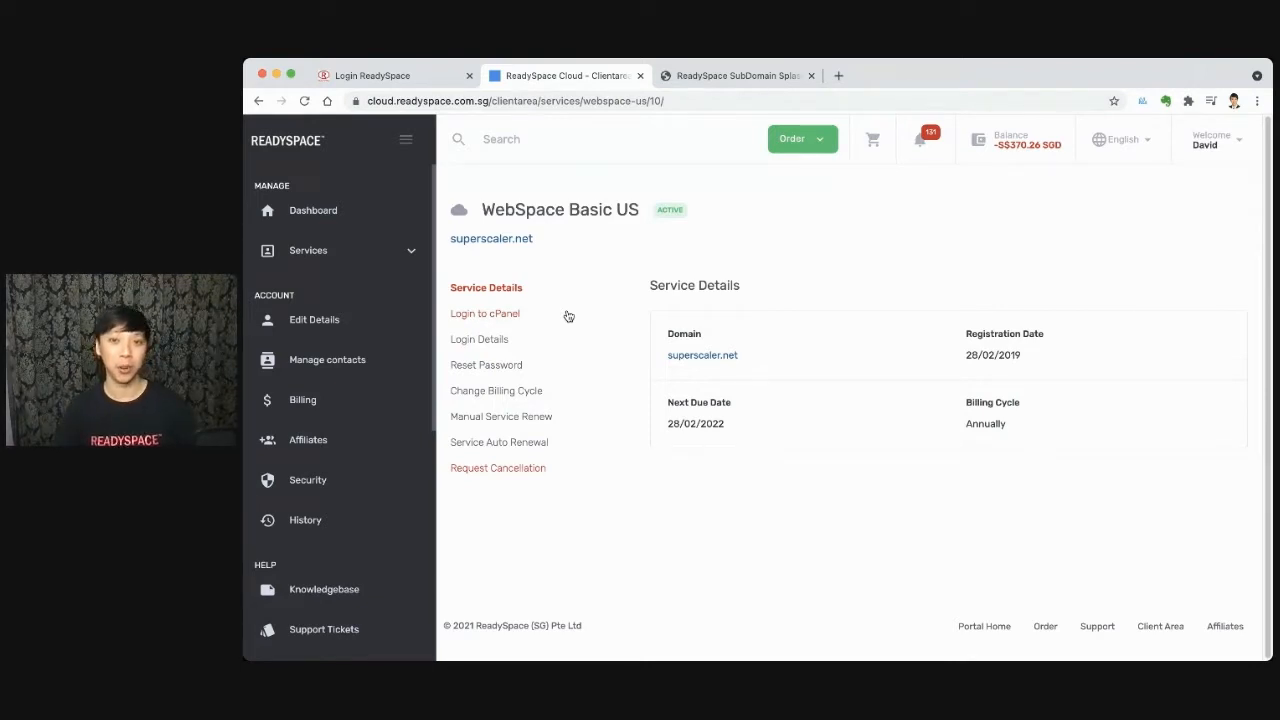
pyautogui.click(496, 323)
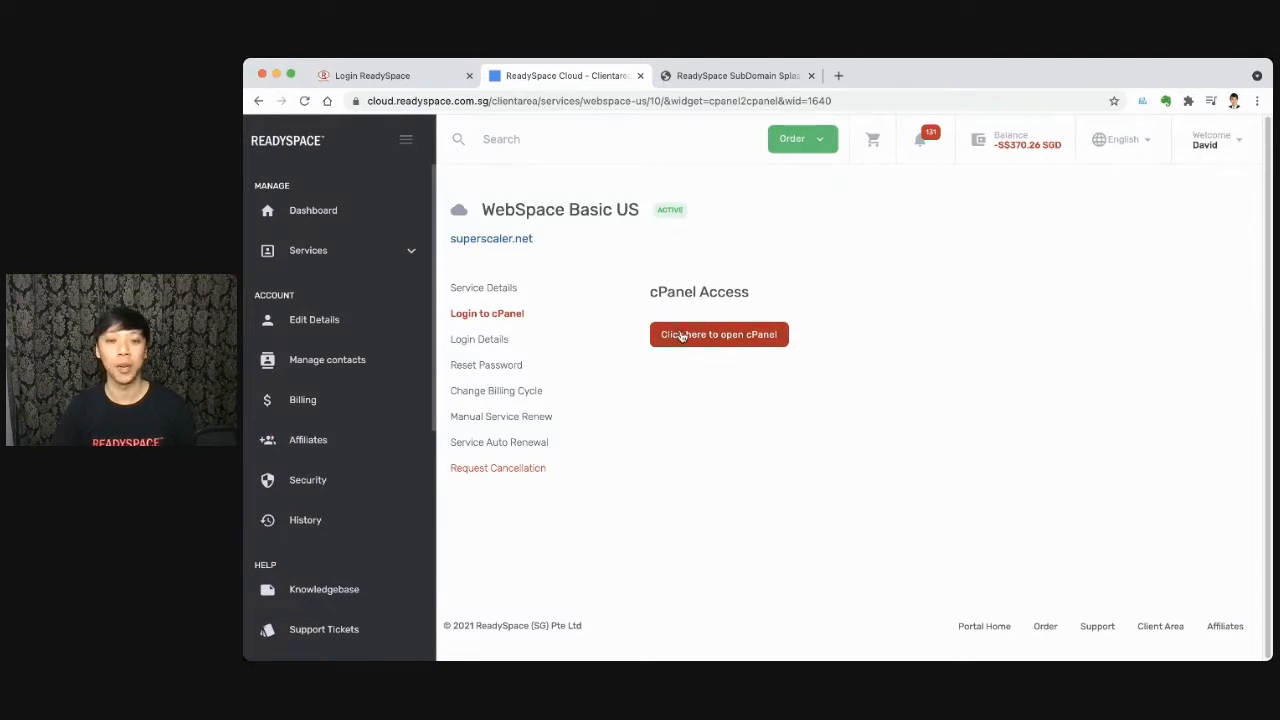
pyautogui.click(683, 336)
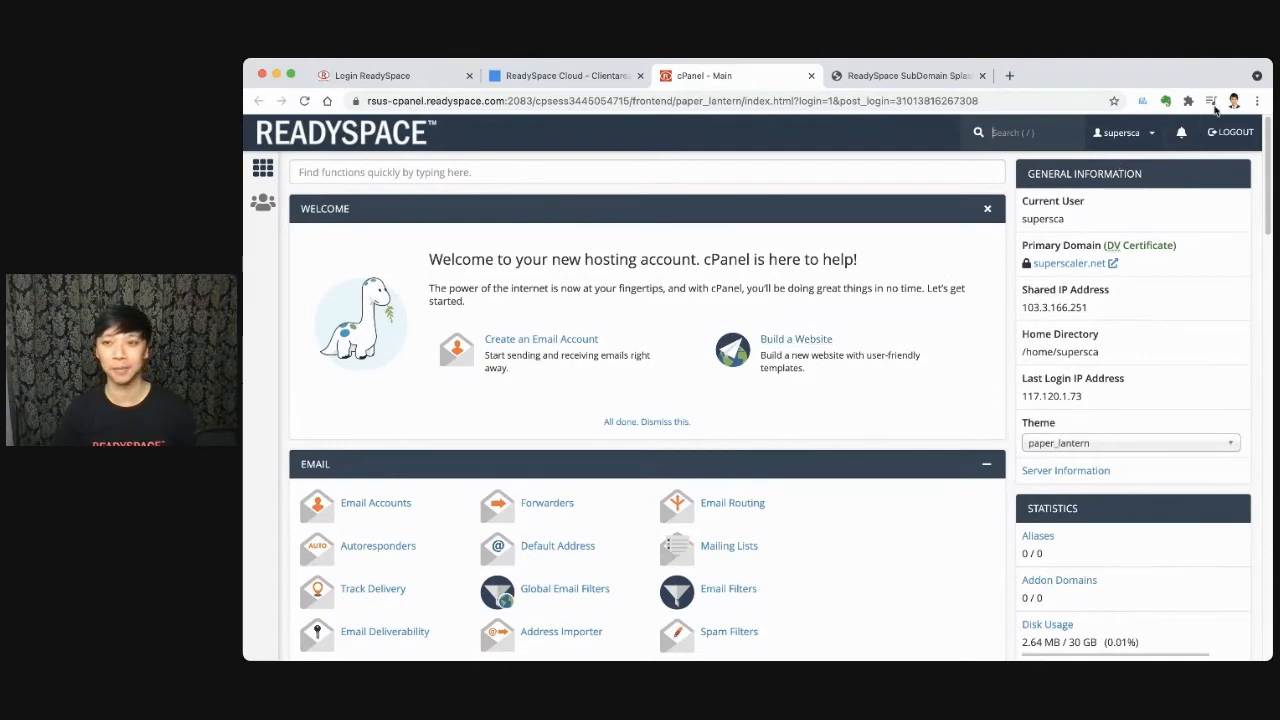
# Step: Open the WordPress script from the Softaculous Apps Installer section of cPanel
pyautogui.moveTo(1260, 152); pyautogui.dragTo(1237, 406)
pyautogui.scroll(-10, 1237, 406)
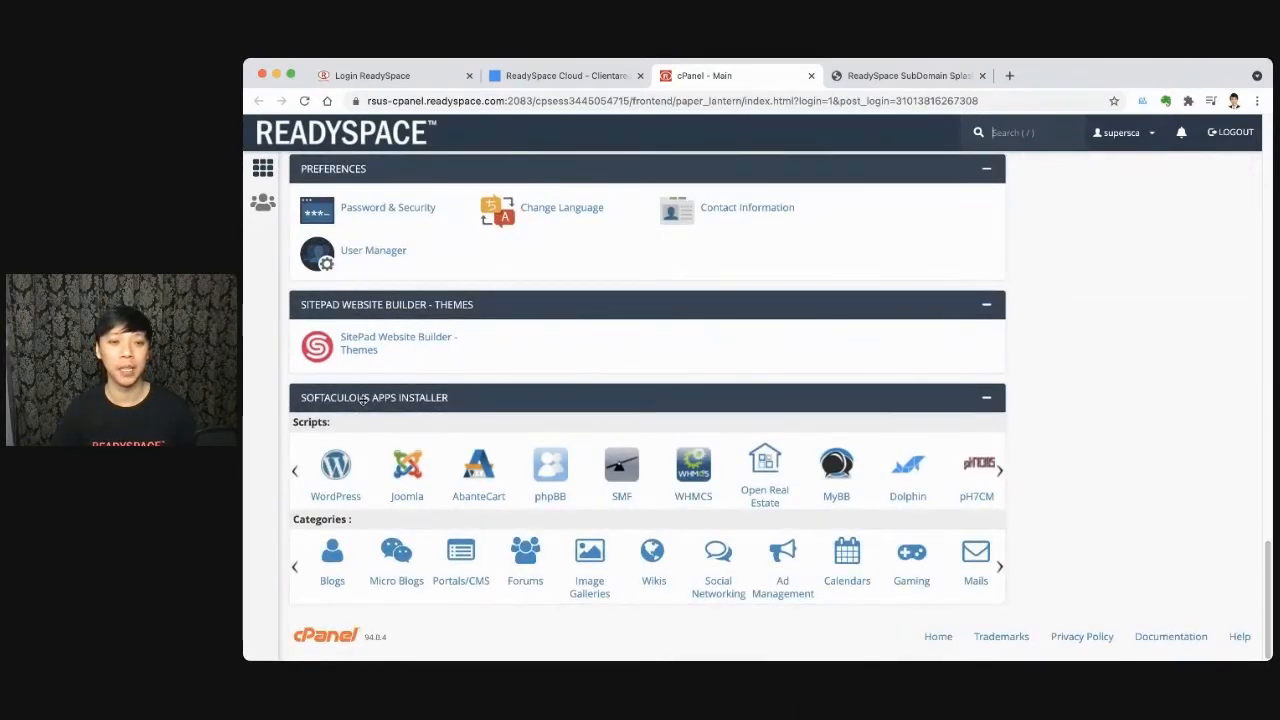
pyautogui.press('/')
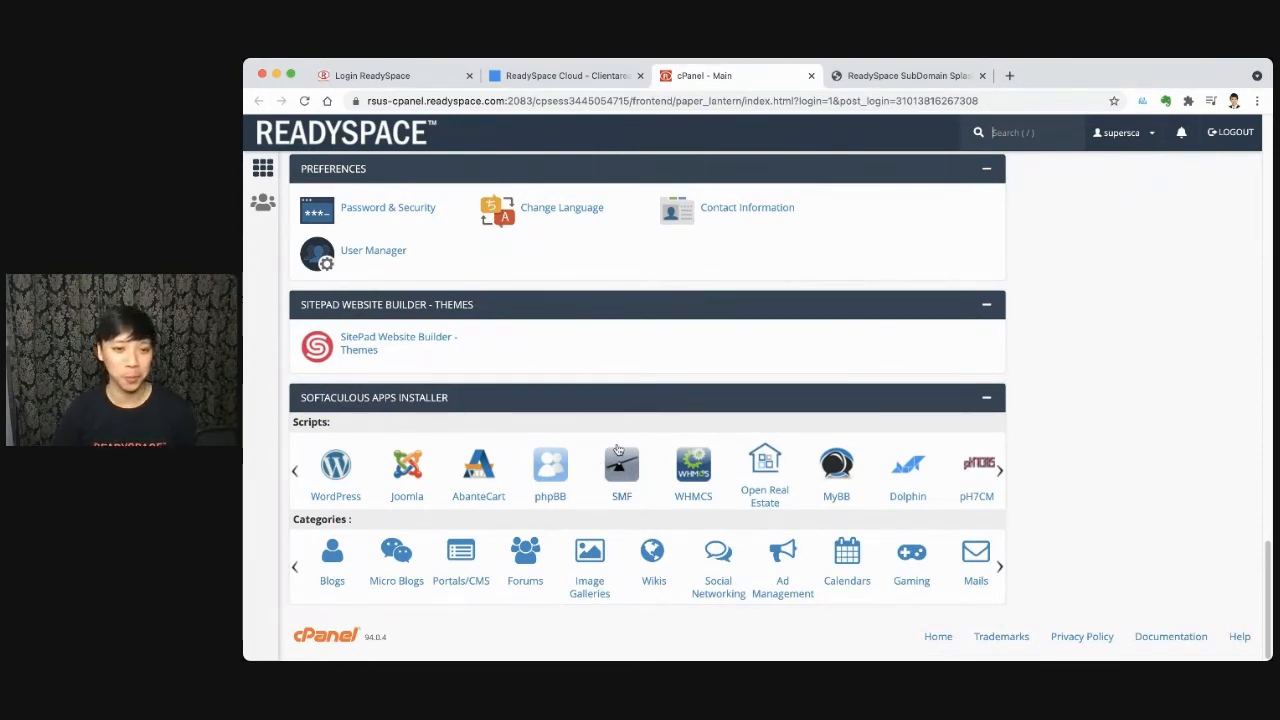
pyautogui.click(336, 472)
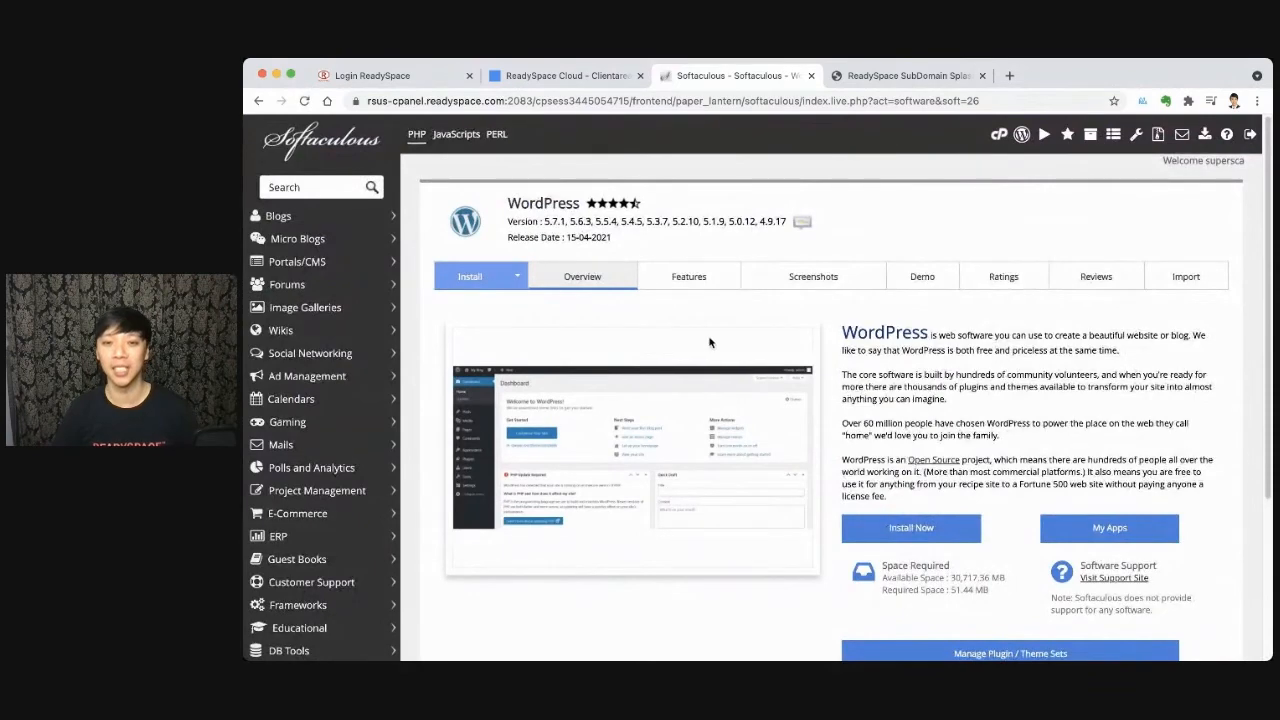
# Step: Start a new WordPress installation from its Softaculous overview page
pyautogui.scroll(-2, 709, 342)
pyautogui.scroll(2, 720, 380)
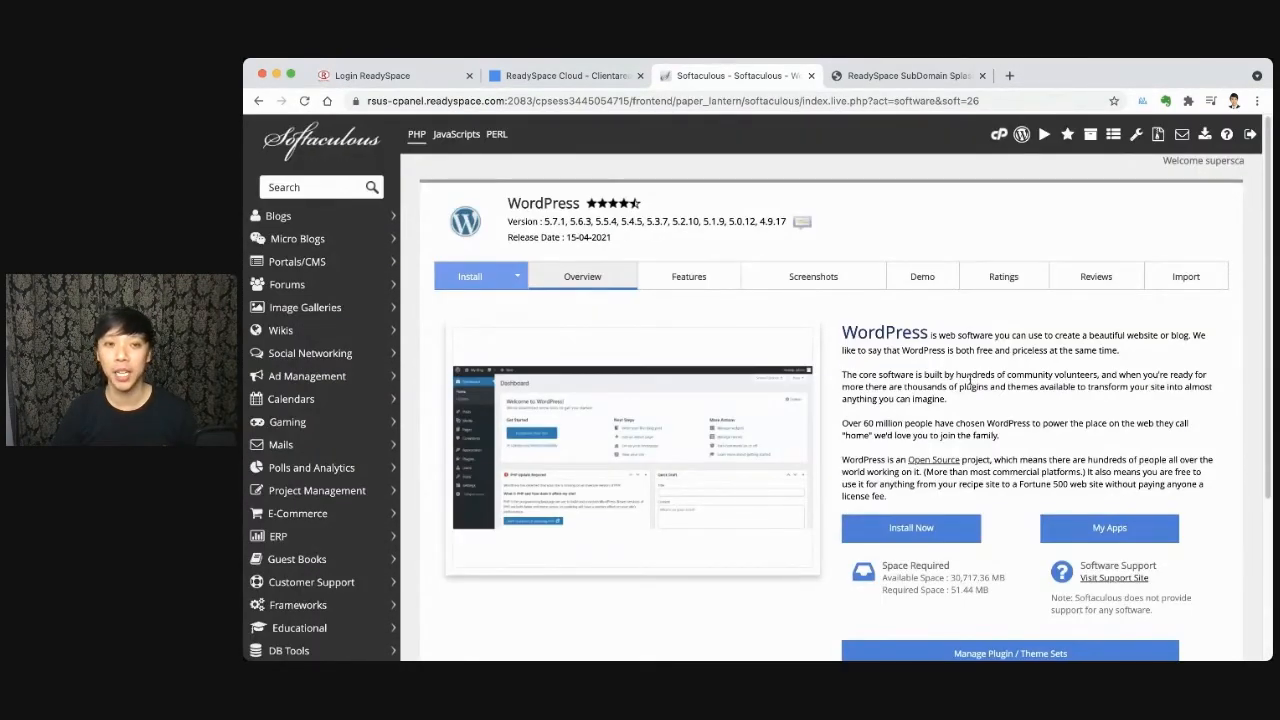
pyautogui.scroll(-2, 968, 380)
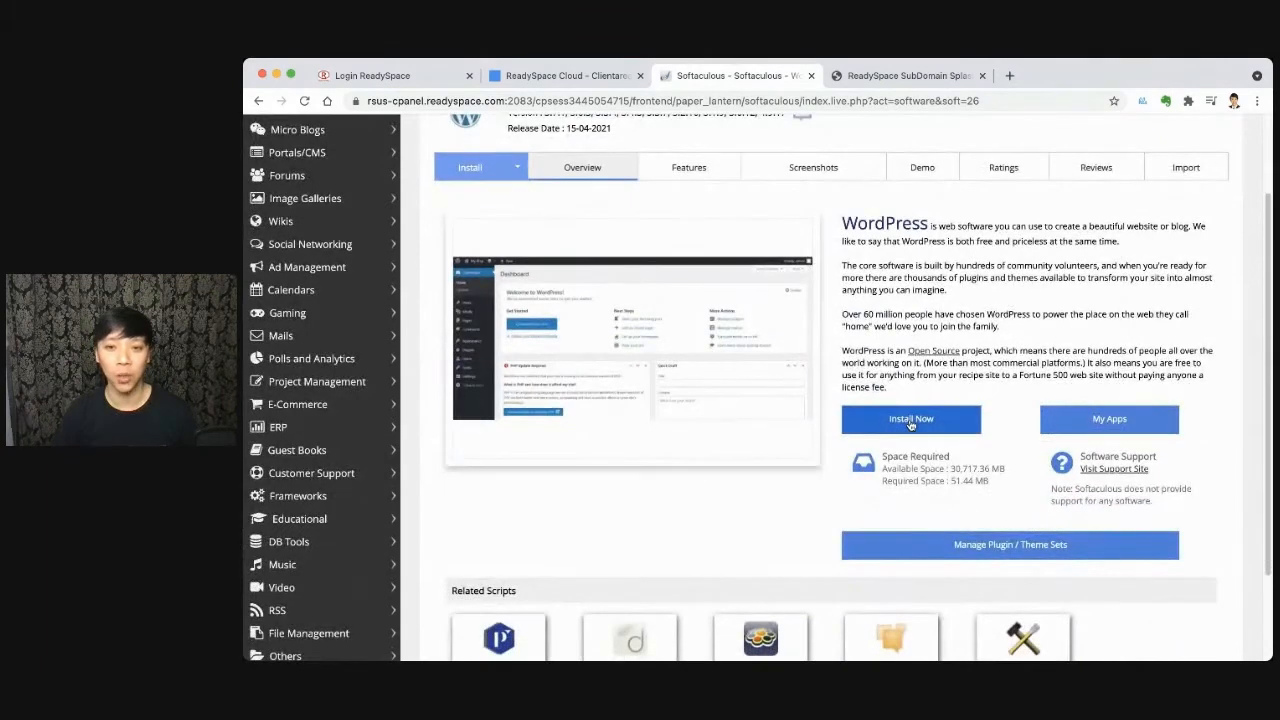
pyautogui.click(910, 420)
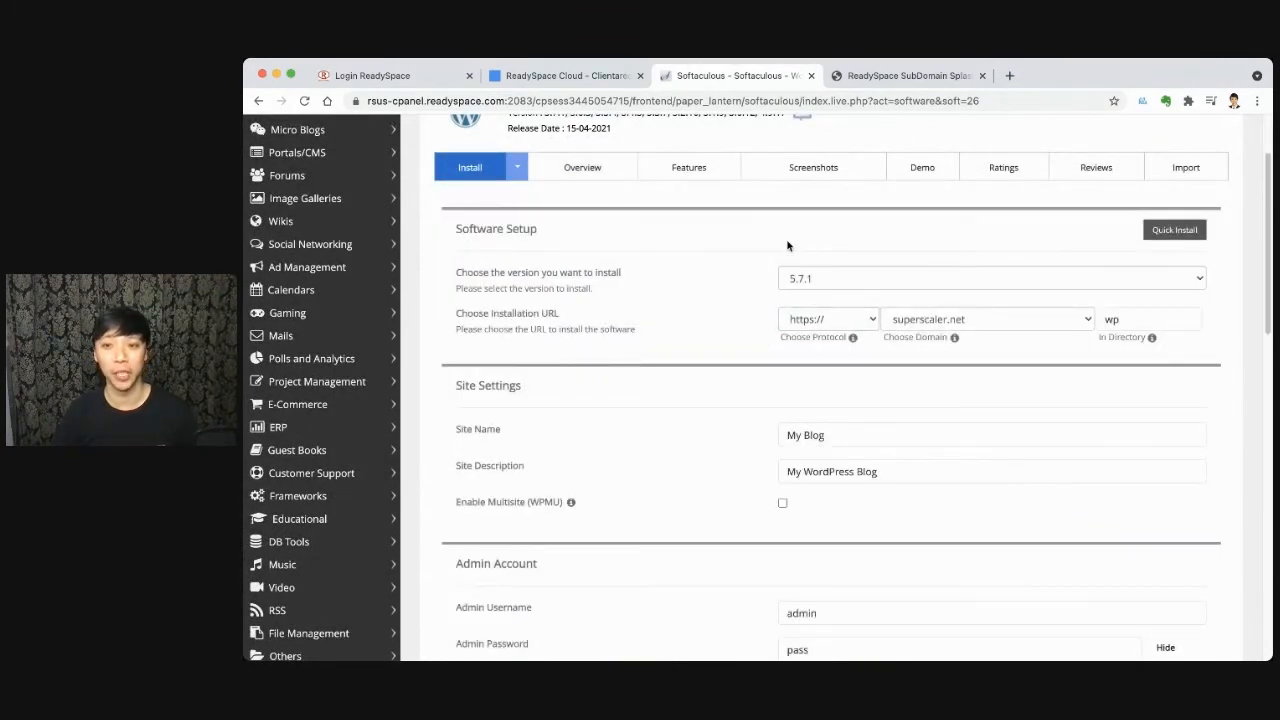
# Step: Clear the installation directory so WordPress 5.7.1 installs at the root of superscaler.net
pyautogui.click(1150, 319)
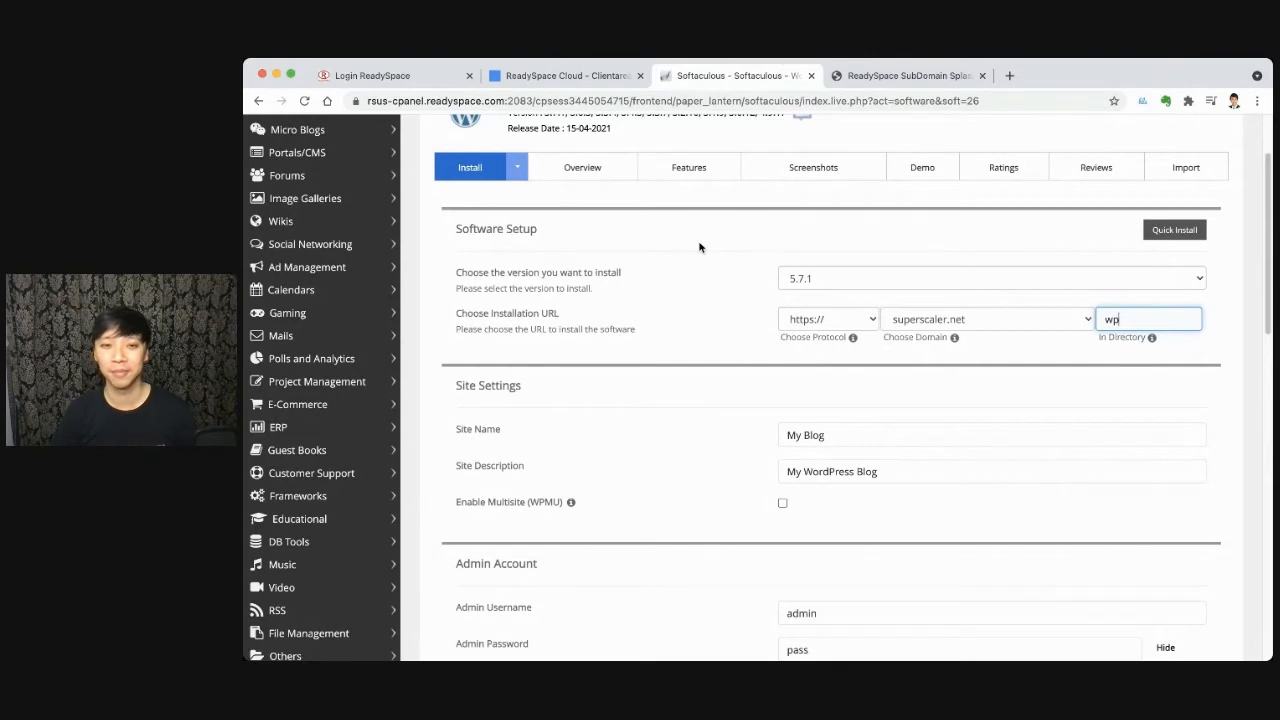
pyautogui.scroll(-1, 660, 306)
pyautogui.click(830, 256)
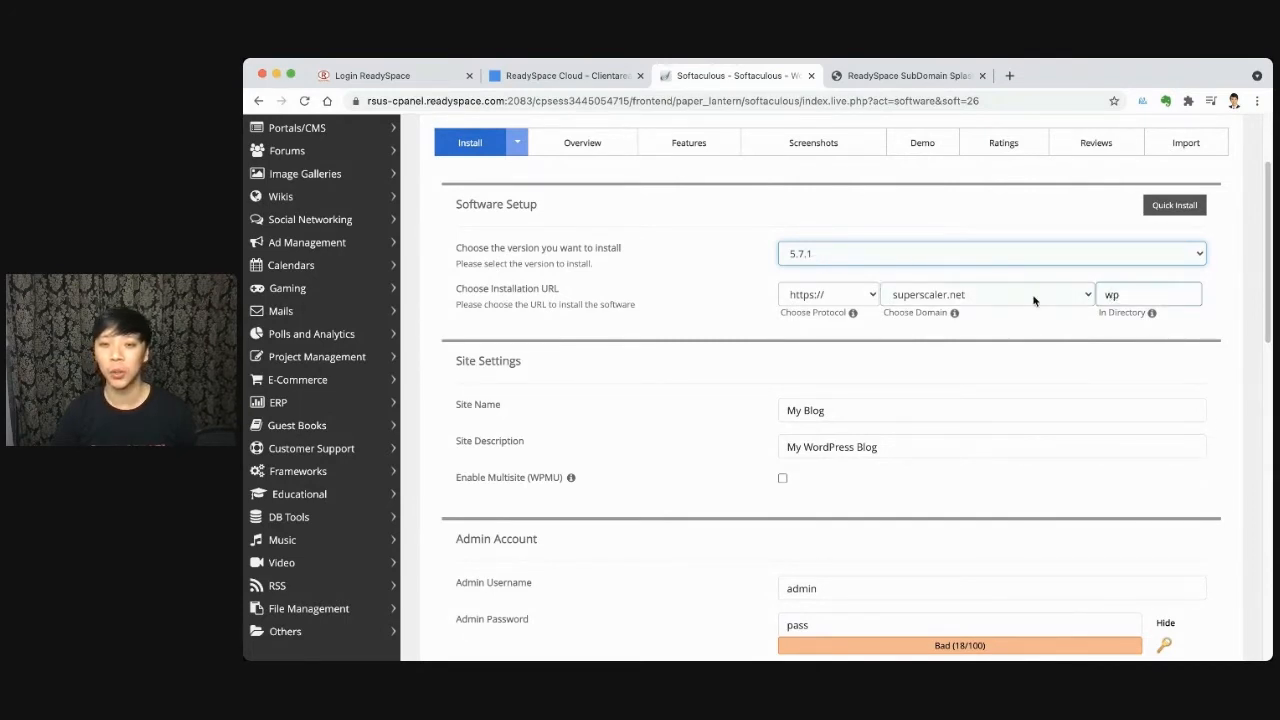
pyautogui.click(1111, 294)
pyautogui.doubleClick(1111, 294)
pyautogui.click(1154, 298)
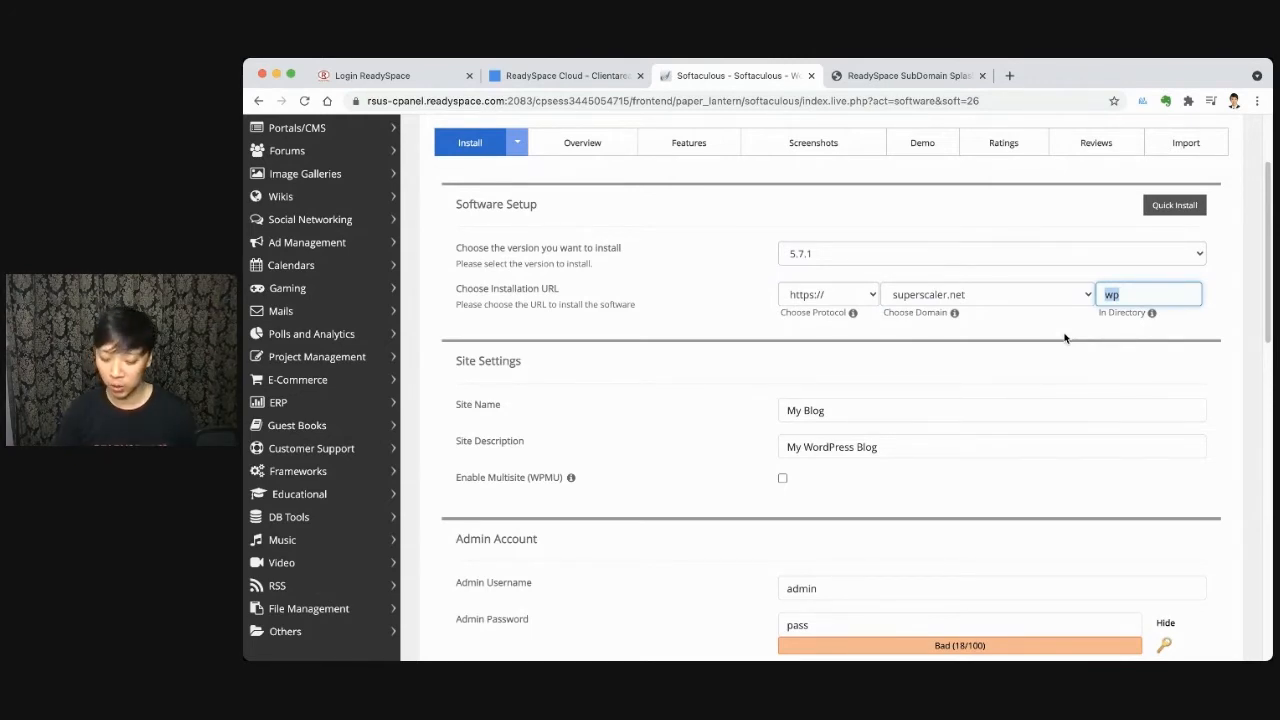
pyautogui.press('BackSpace')
pyautogui.click(953, 368)
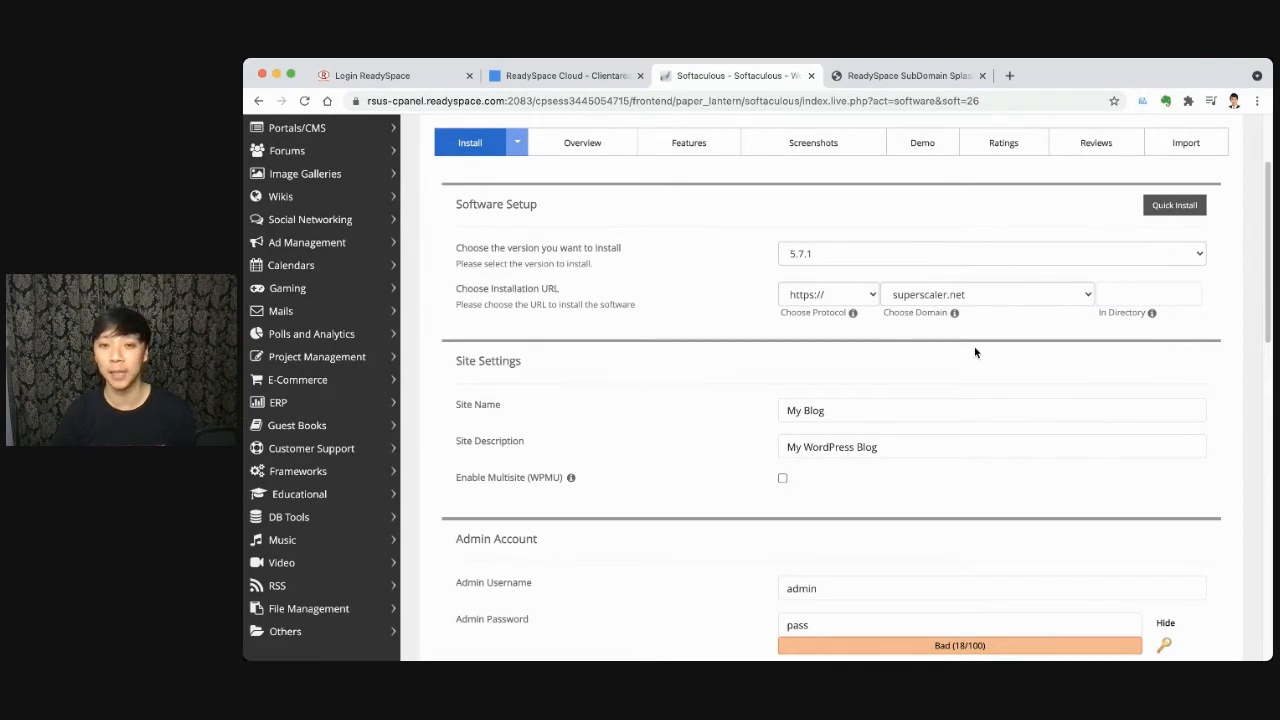
# Step: Set the site name to SuperScaler in the site settings
pyautogui.scroll(-1, 976, 353)
pyautogui.doubleClick(795, 387)
pyautogui.tripleClick(846, 383)
pyautogui.write('SuperScaler')
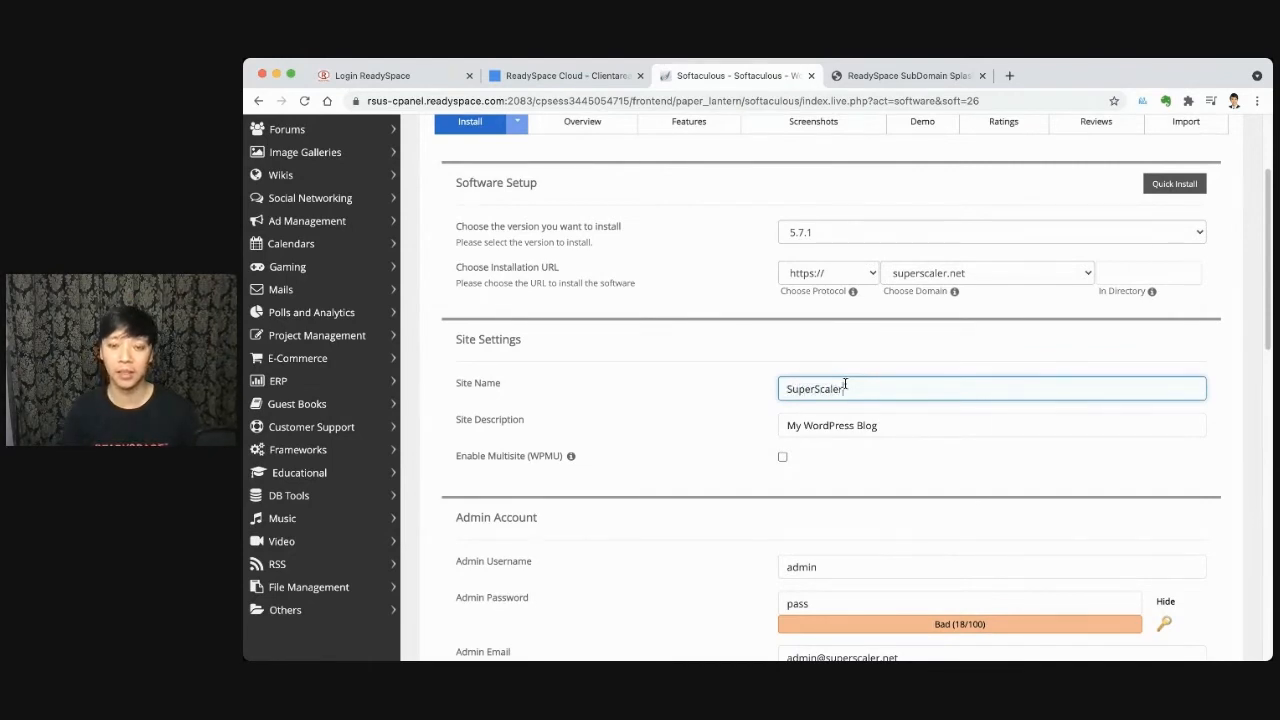
# Step: Change the site description to "My SuperScaler Blog"
pyautogui.doubleClick(853, 425)
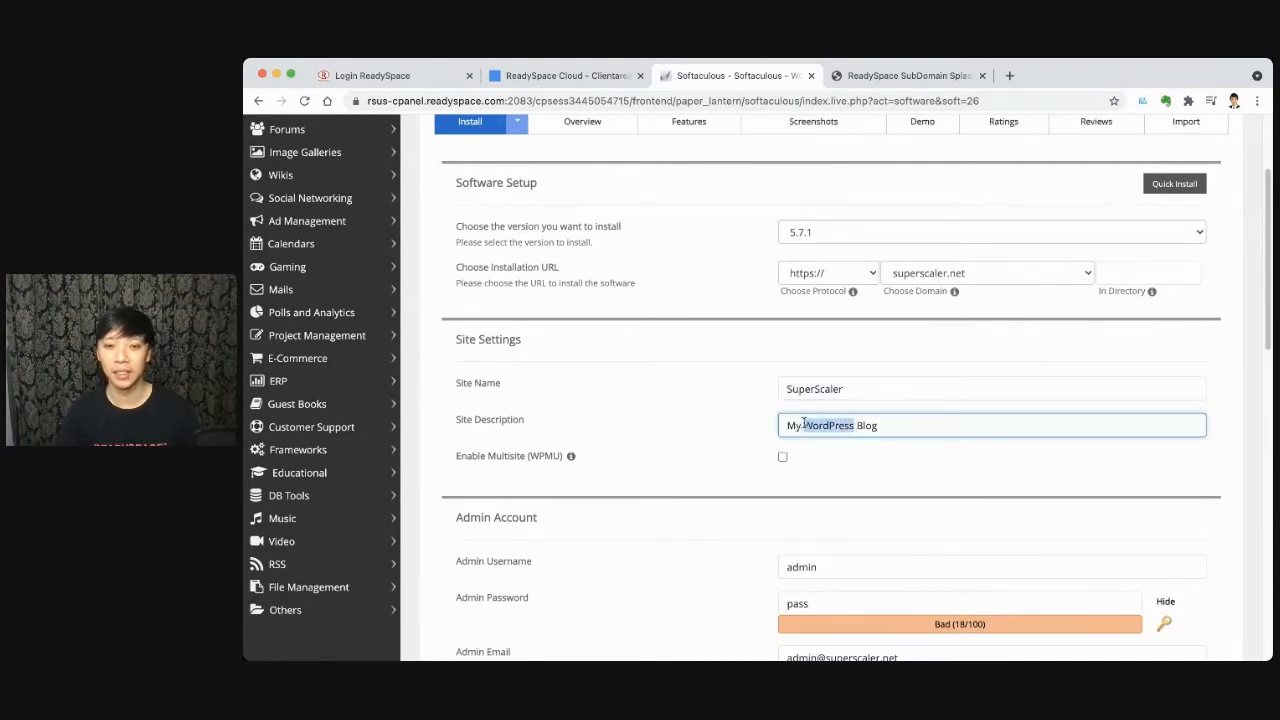
pyautogui.write('Scal')
pyautogui.press('BackSpace')
pyautogui.press('BackSpace')
pyautogui.write('a')
pyautogui.press('BackSpace')
pyautogui.press('BackSpace')
pyautogui.write('uperSCaler')
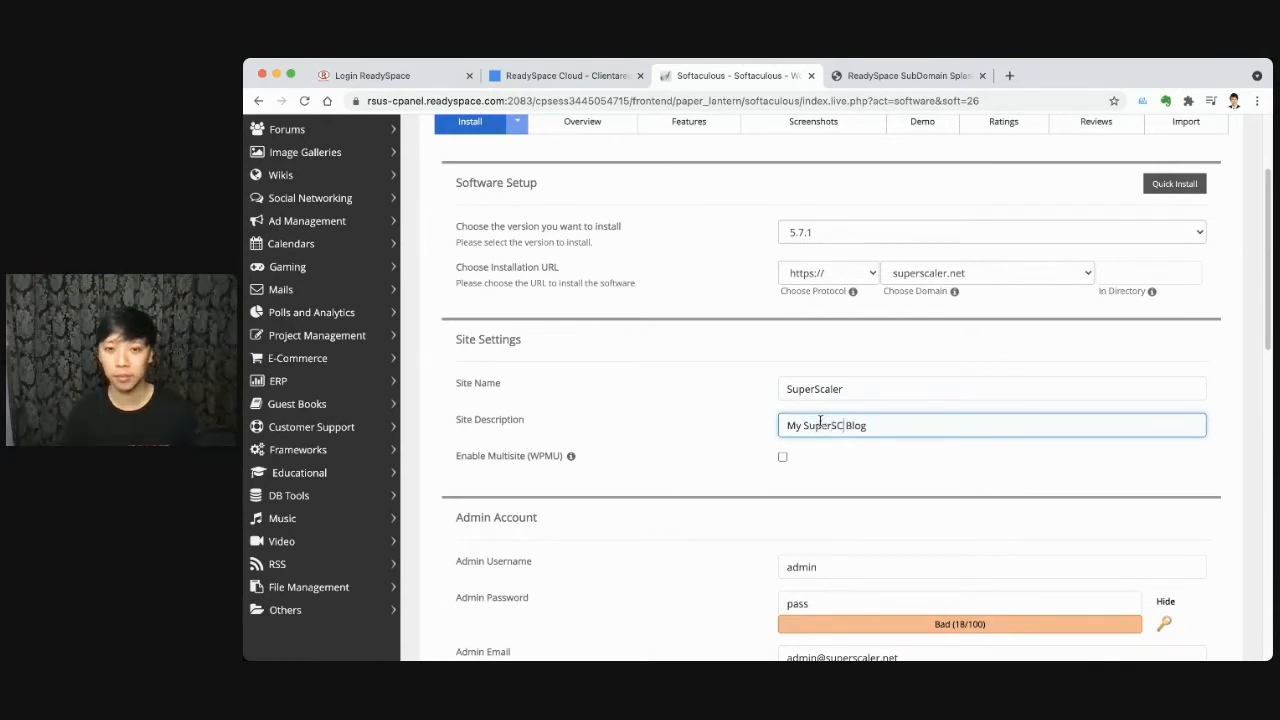
pyautogui.press('BackSpace')
pyautogui.press('BackSpace')
pyautogui.press('BackSpace')
pyautogui.press('BackSpace')
pyautogui.press('BackSpace')
pyautogui.write('caler')
# Step: Keep the default admin username and generate a random password for the WordPress admin account
pyautogui.scroll(-3, 669, 439)
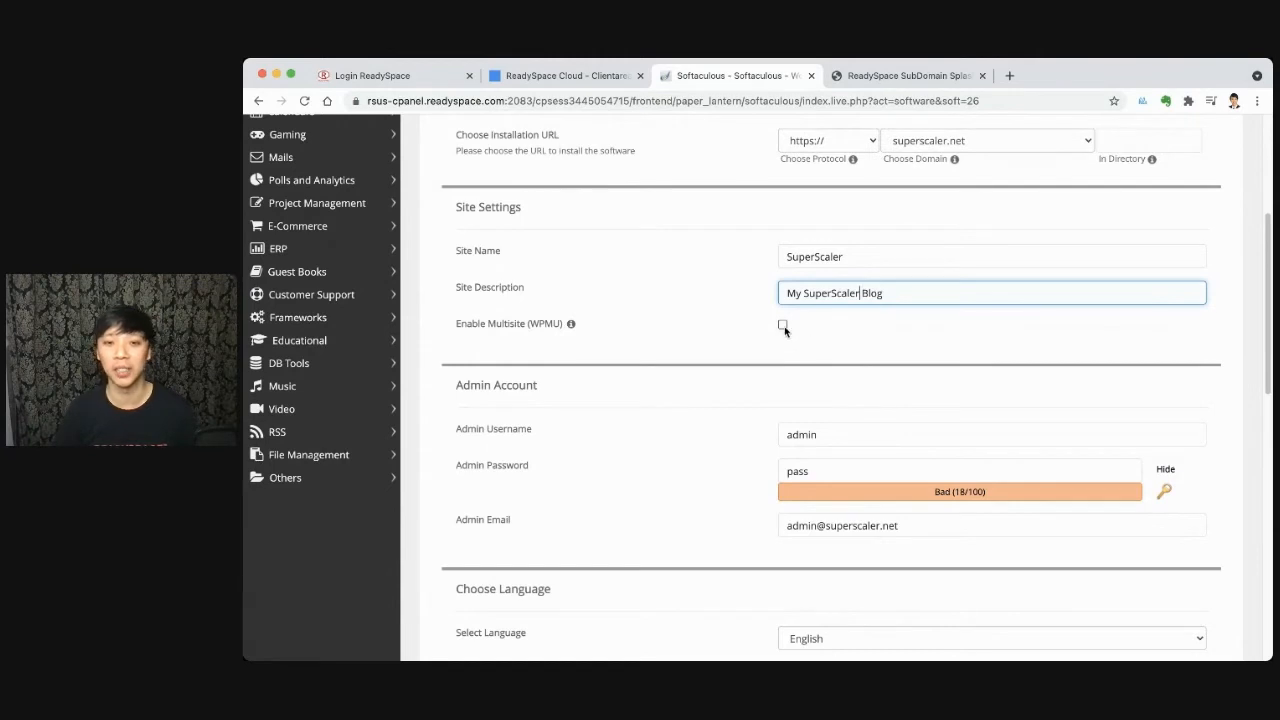
pyautogui.scroll(-4, 720, 380)
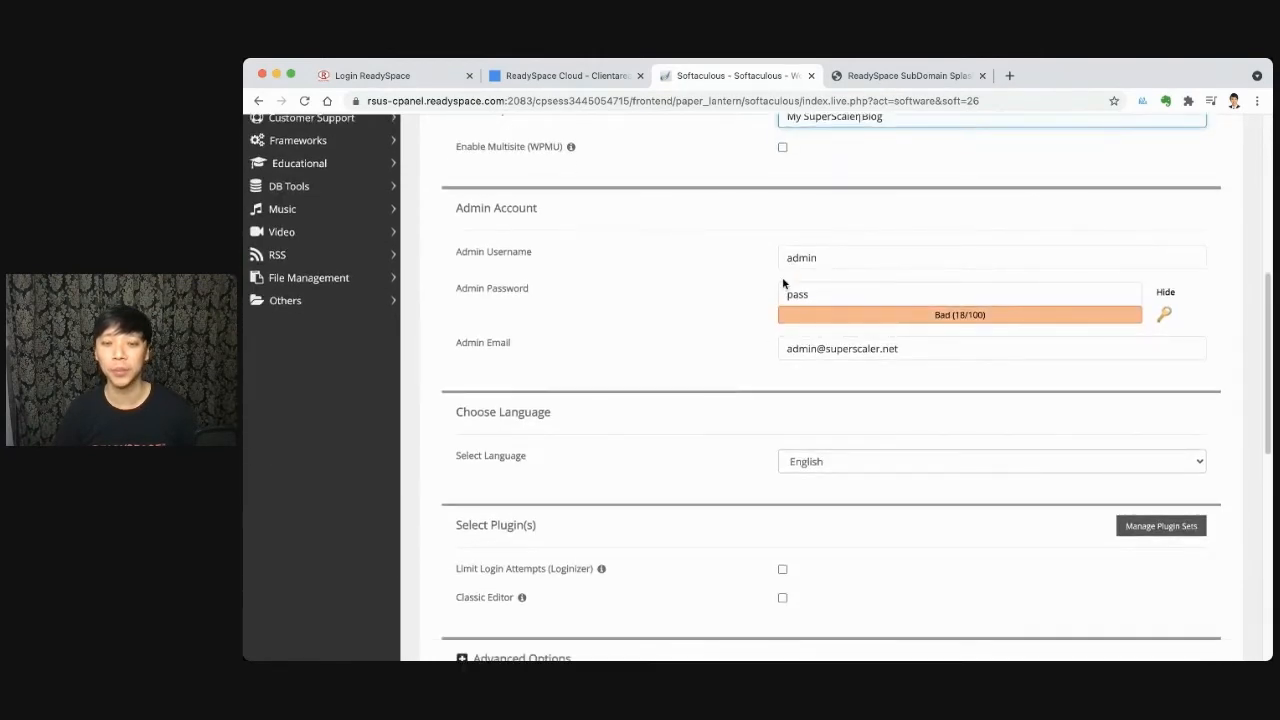
pyautogui.doubleClick(796, 258)
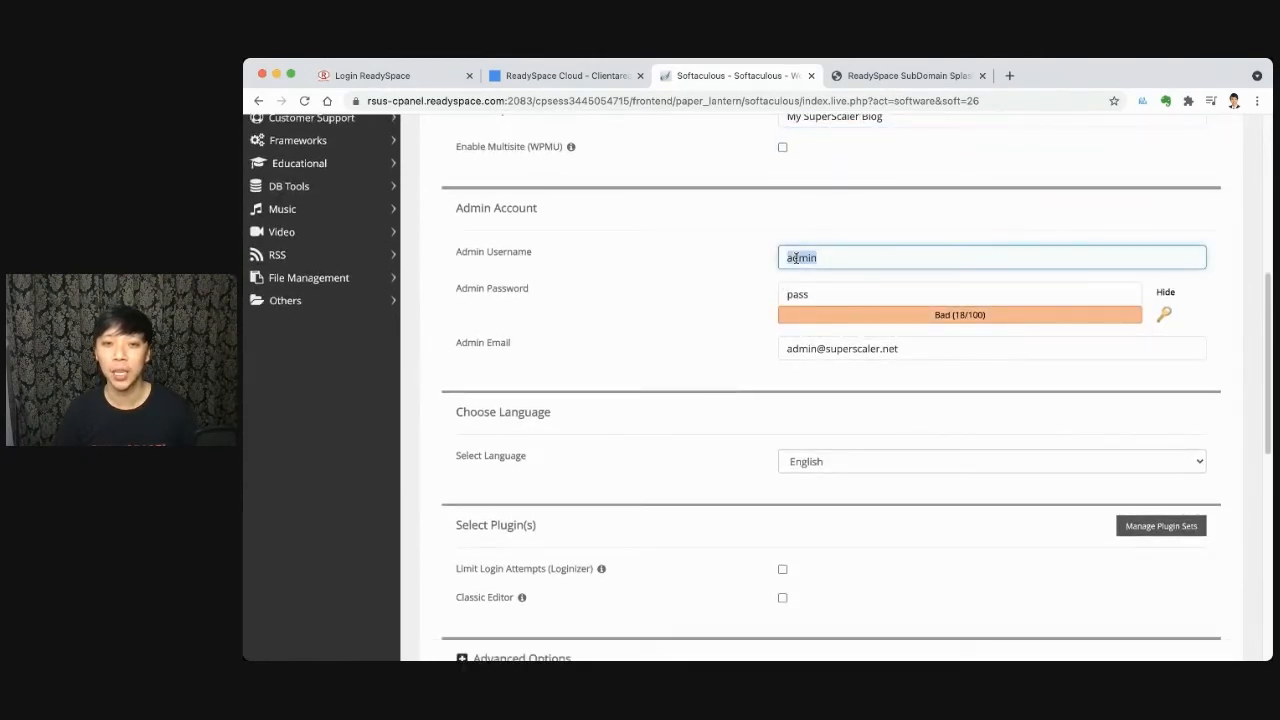
pyautogui.click(806, 294)
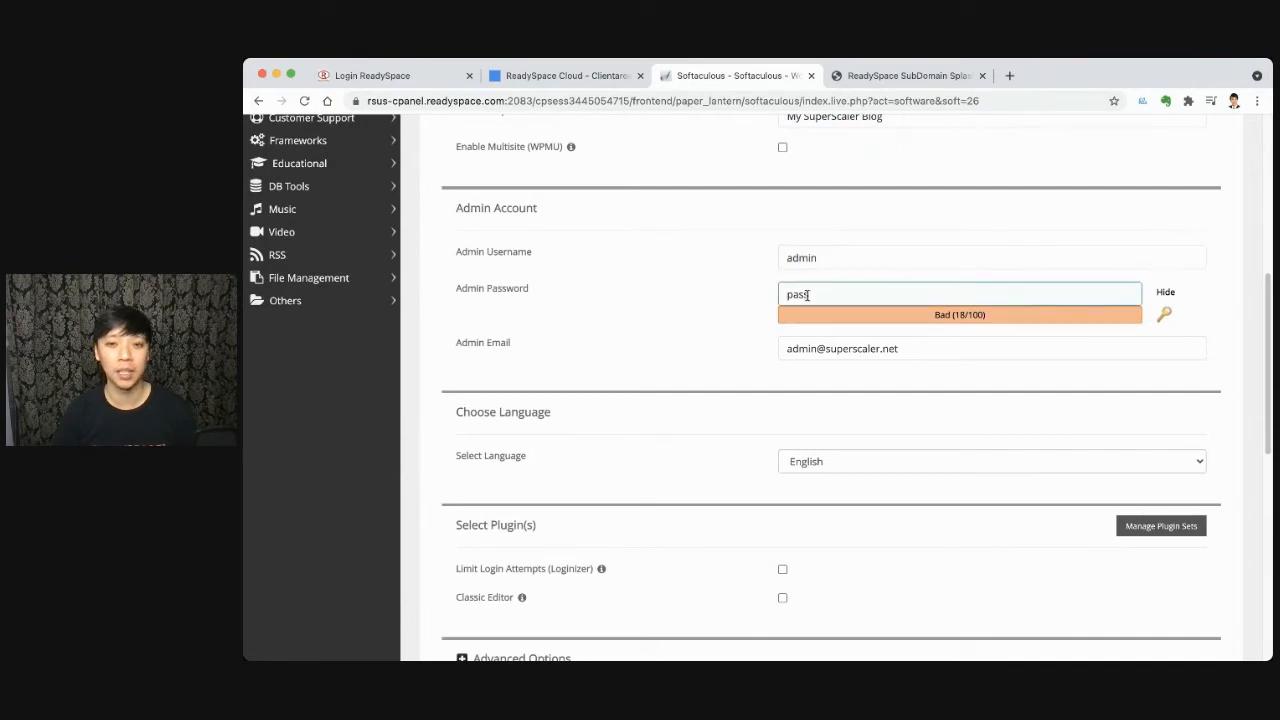
pyautogui.doubleClick(806, 294)
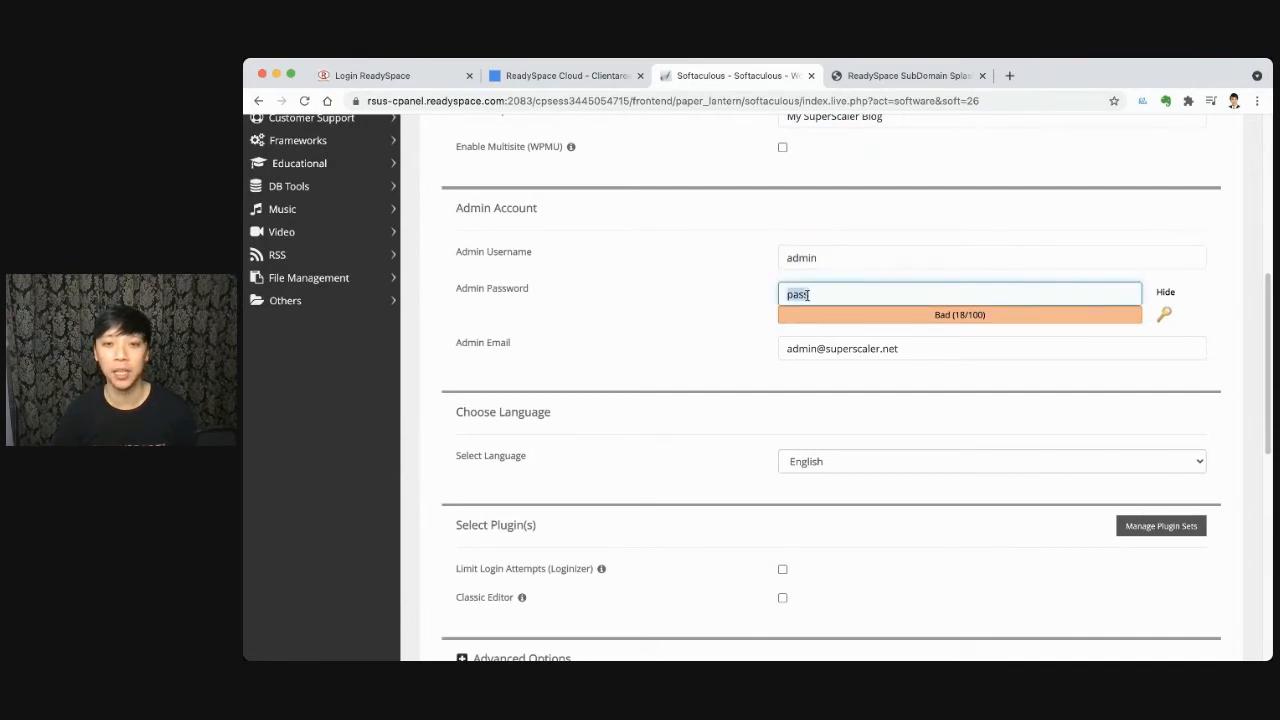
pyautogui.click(1163, 318)
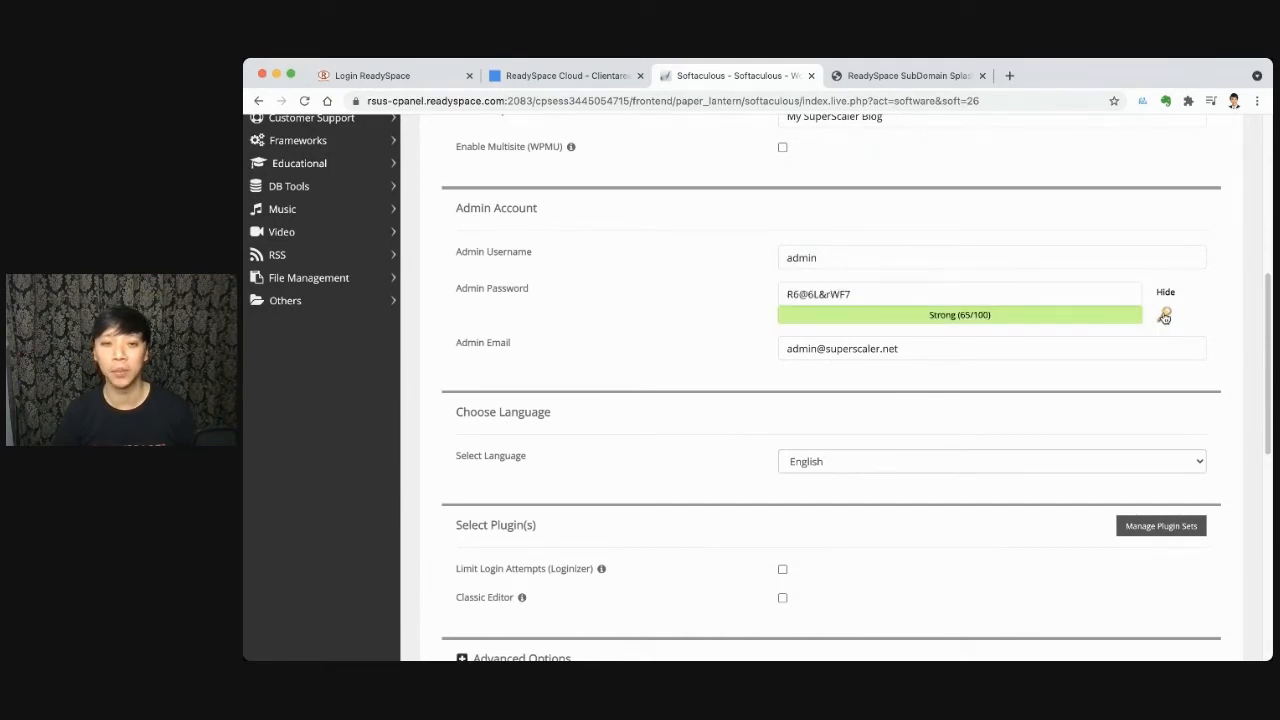
# Step: Review the admin email, language and plugin choices of the installation form
pyautogui.moveTo(788, 350); pyautogui.dragTo(888, 381)
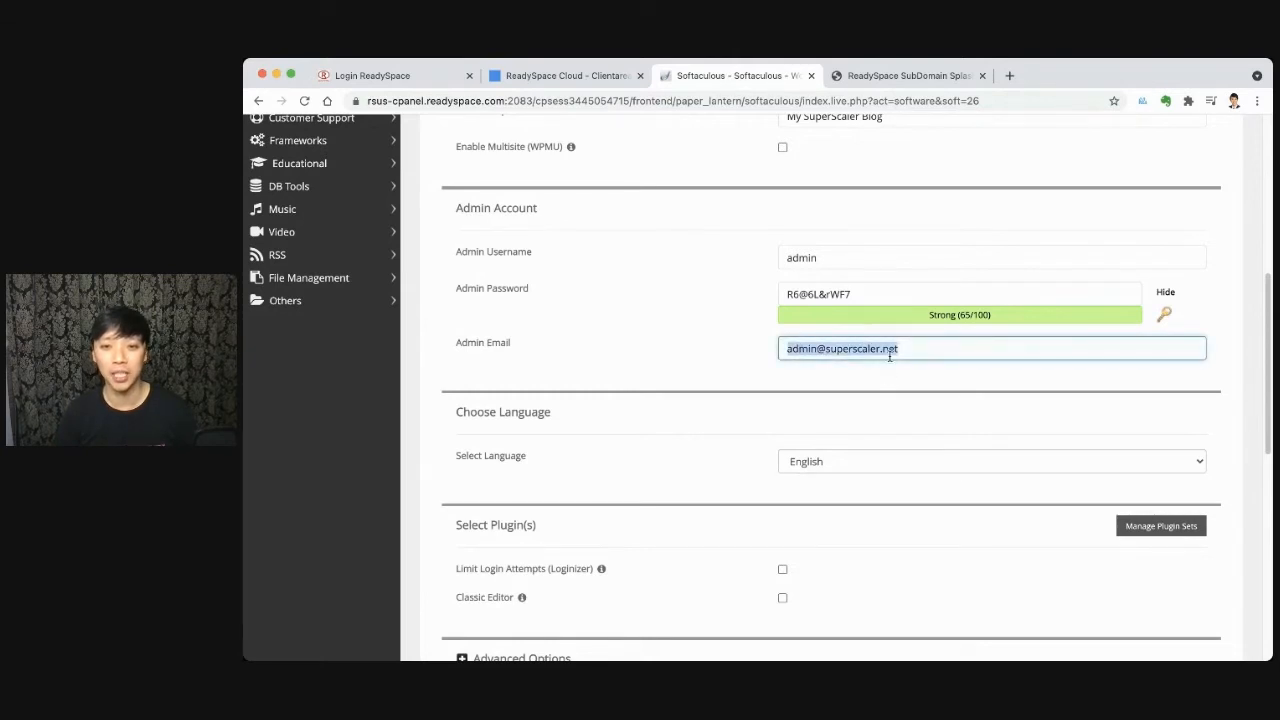
pyautogui.click(889, 354)
pyautogui.scroll(-2, 866, 406)
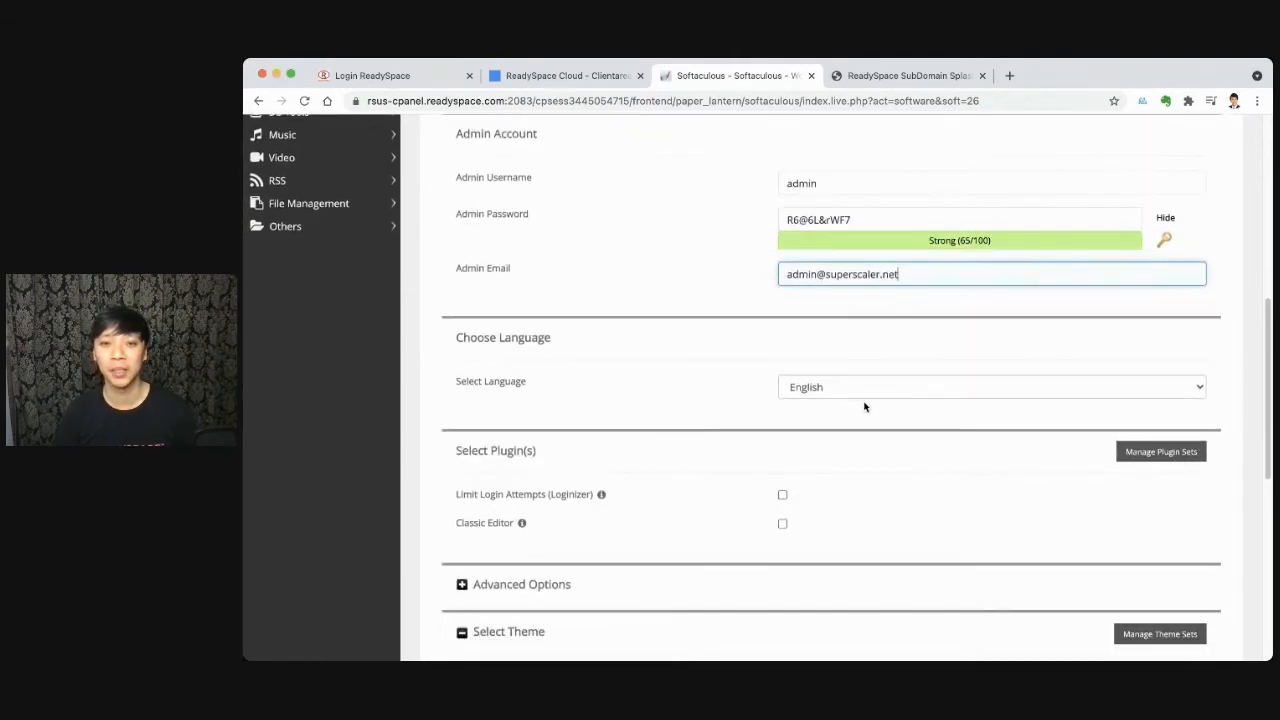
pyautogui.tripleClick(820, 271)
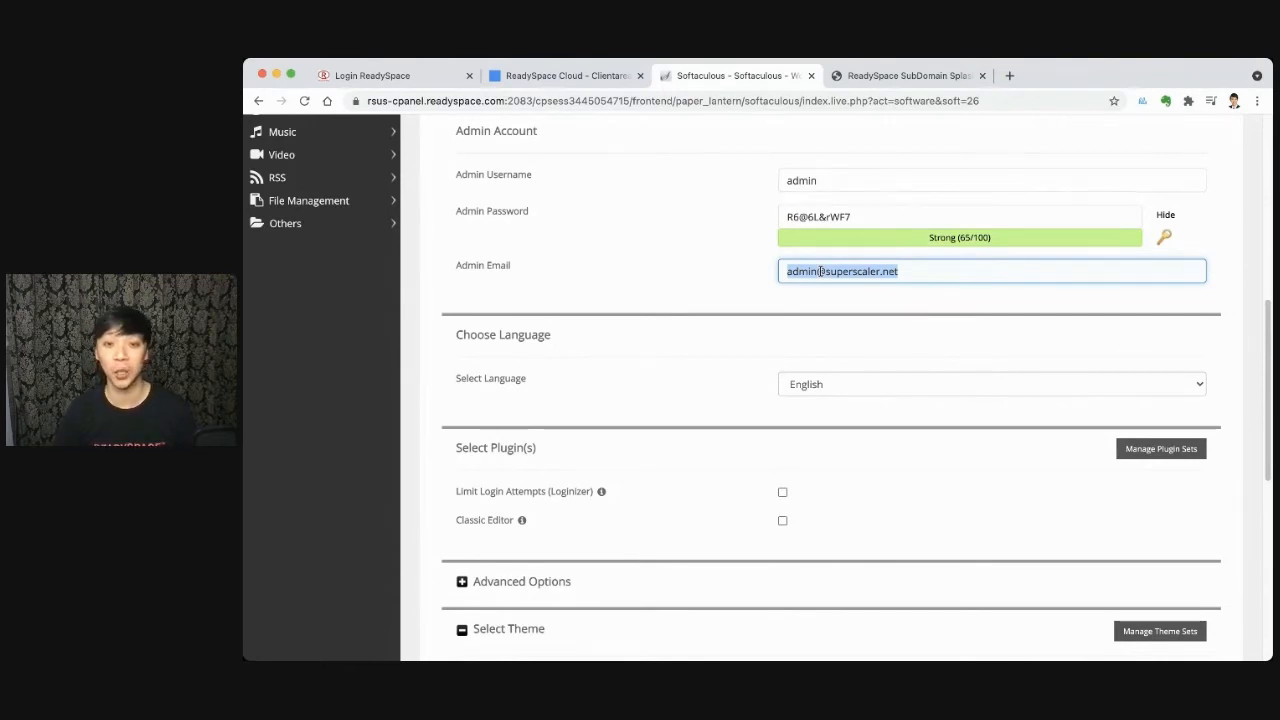
pyautogui.scroll(-2, 711, 363)
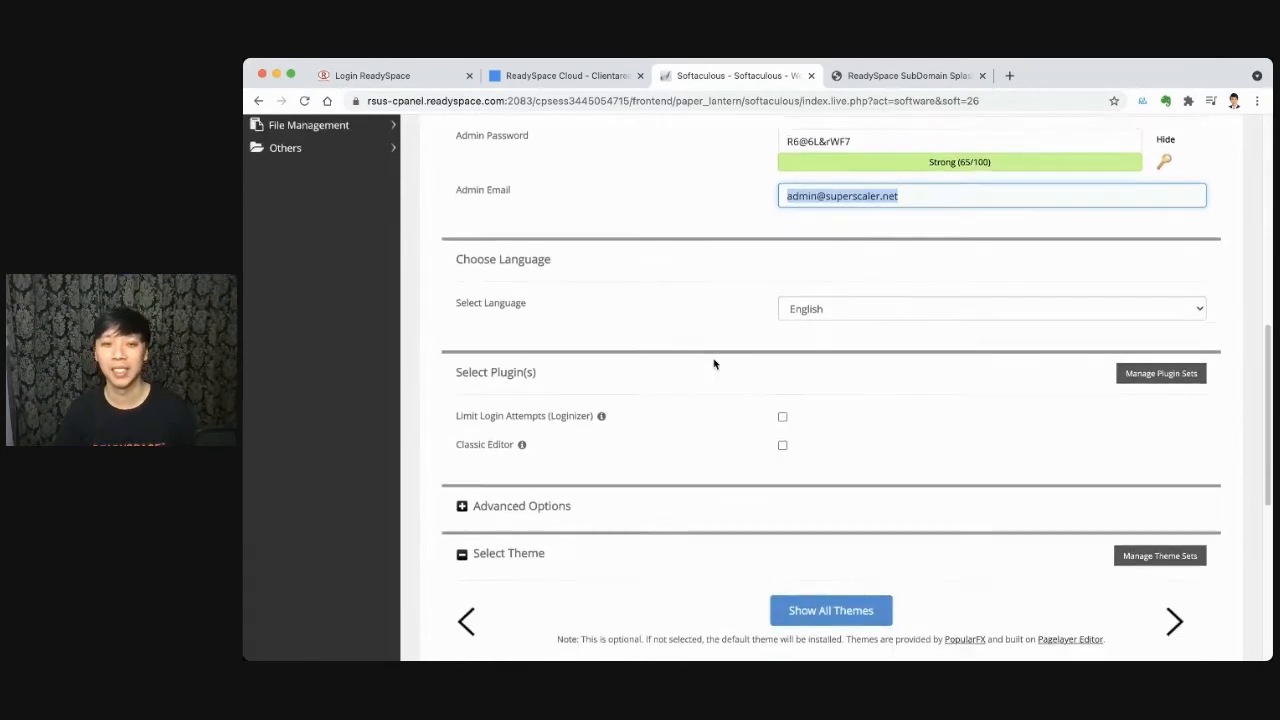
pyautogui.scroll(-3, 714, 364)
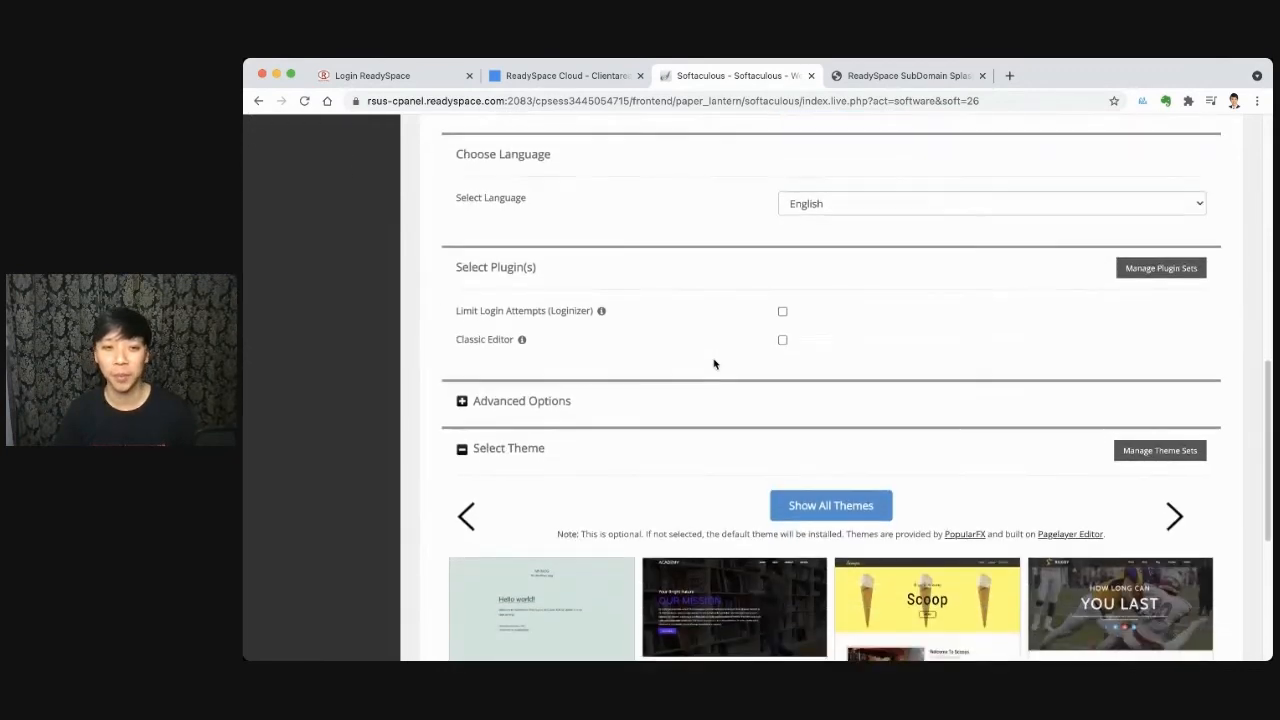
pyautogui.scroll(-1, 714, 364)
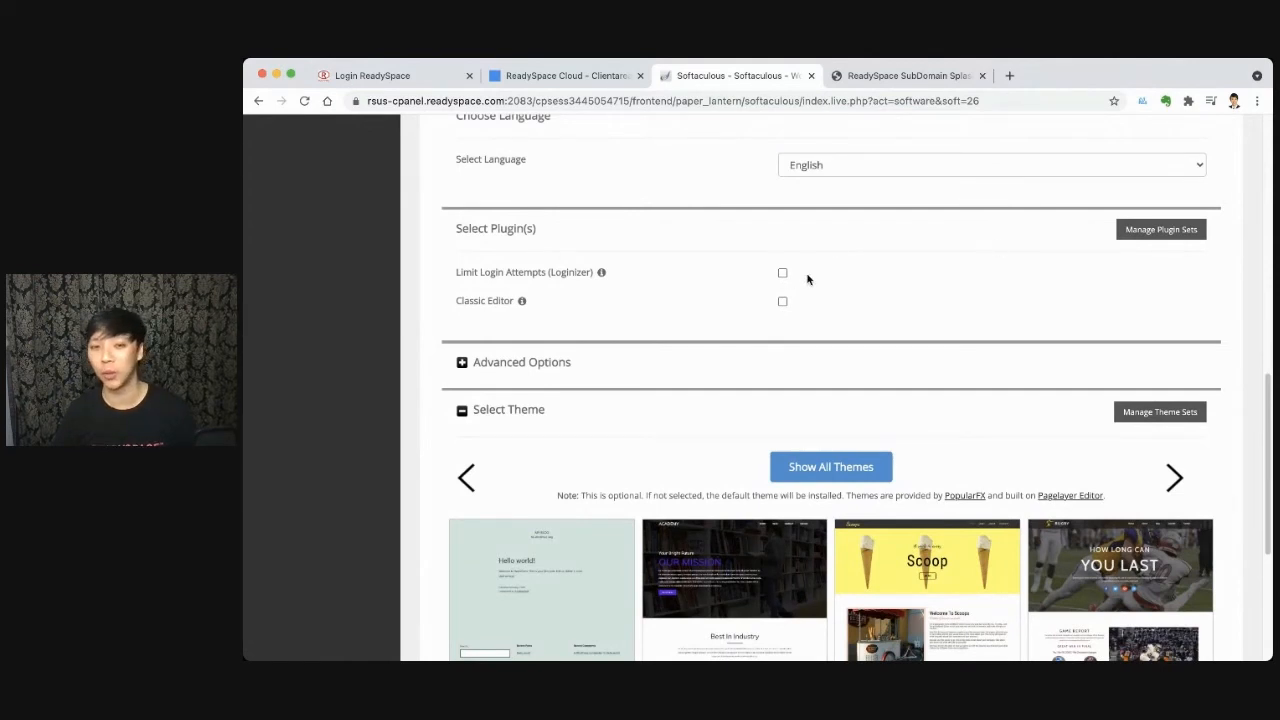
pyautogui.scroll(-1, 560, 335)
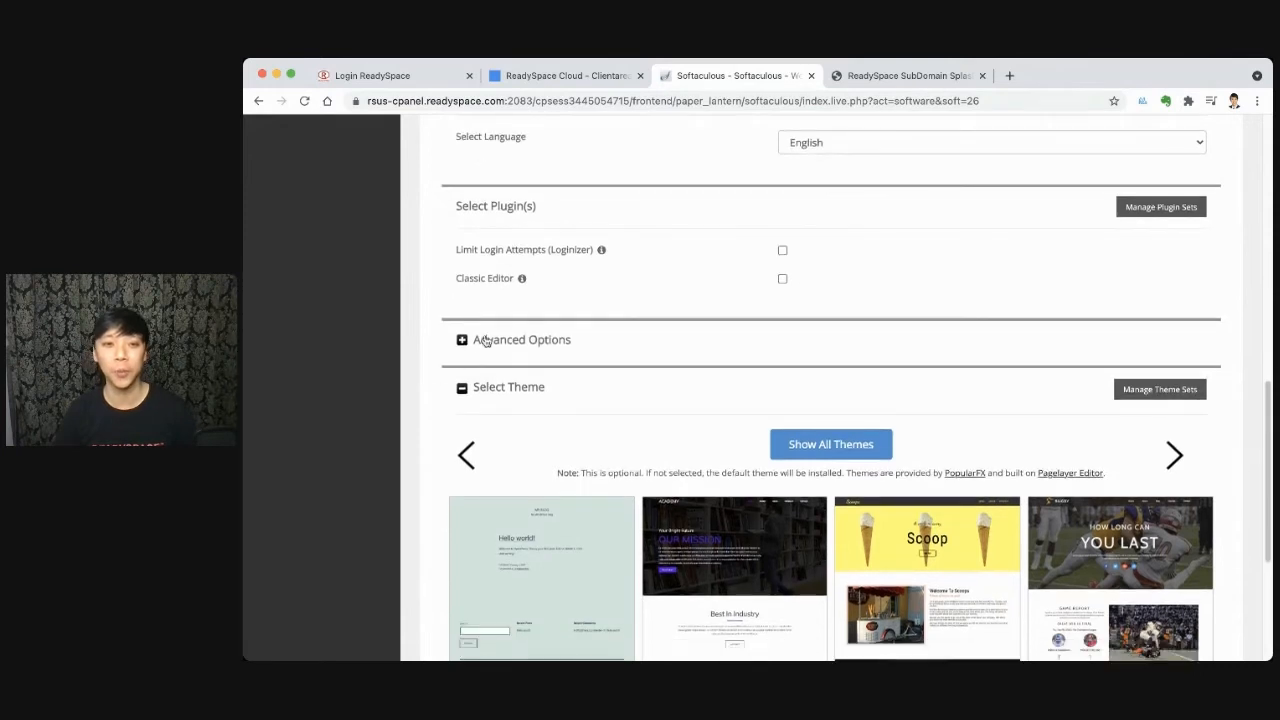
# Step: Expand the advanced options and set Auto Upgrade to any latest version available, major as well as minor
pyautogui.click(463, 343)
pyautogui.scroll(-2, 636, 344)
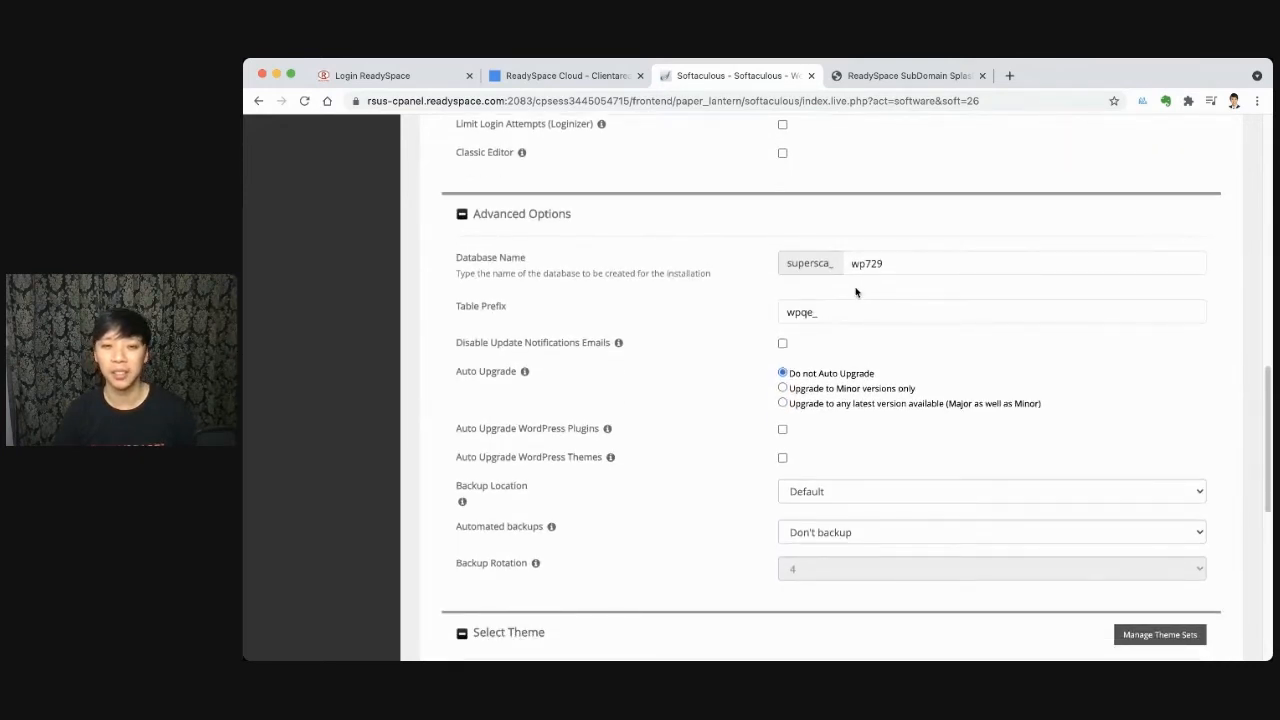
pyautogui.scroll(-1, 722, 305)
pyautogui.scroll(-1, 728, 325)
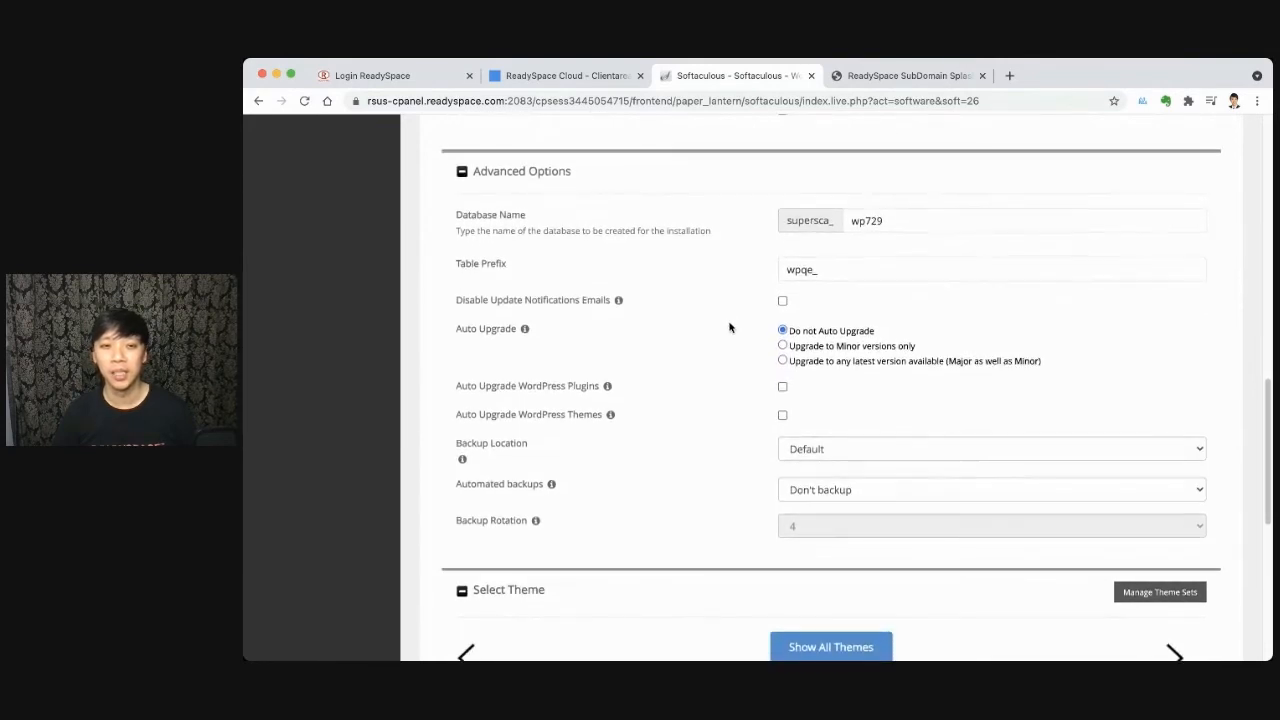
pyautogui.scroll(-1, 729, 327)
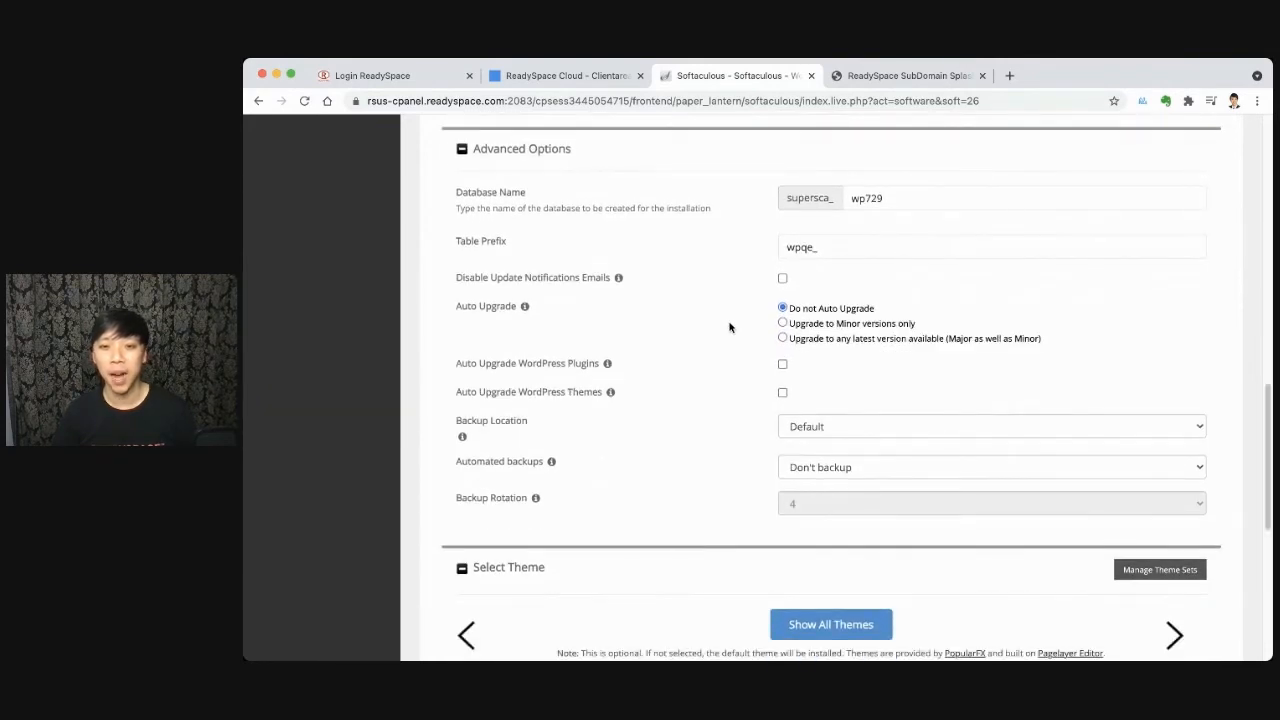
pyautogui.click(783, 339)
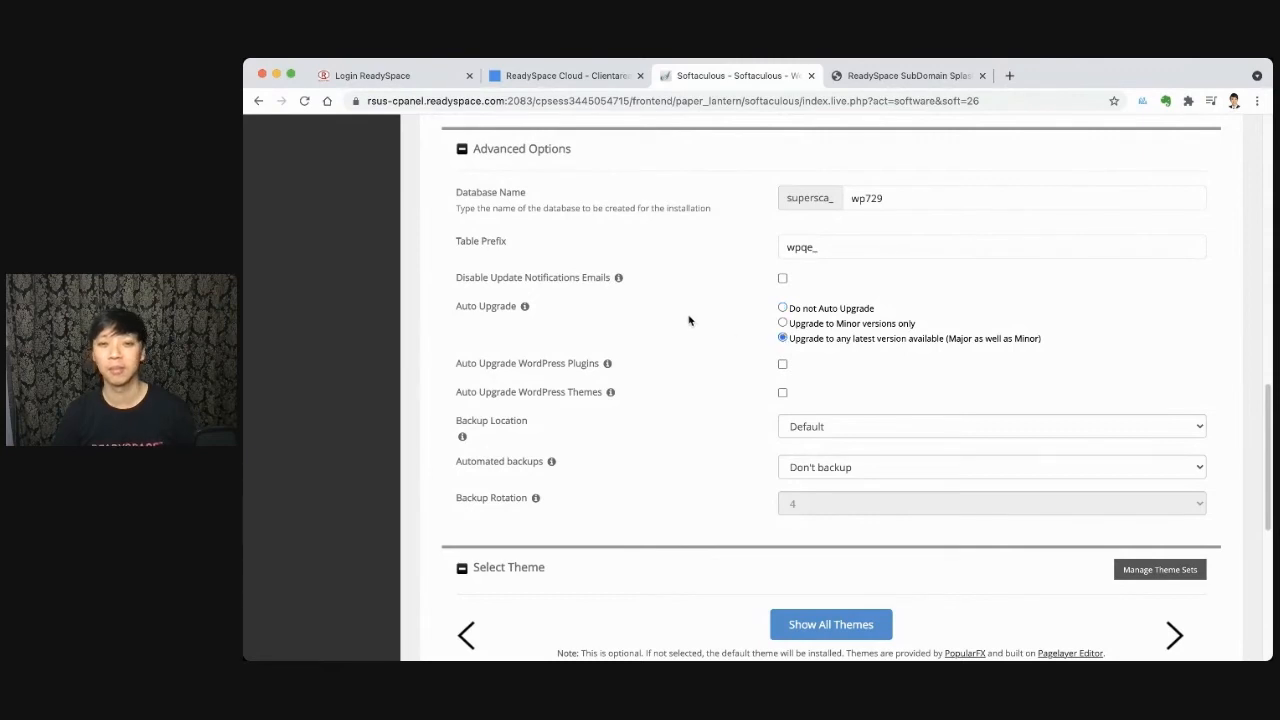
pyautogui.scroll(-1, 688, 320)
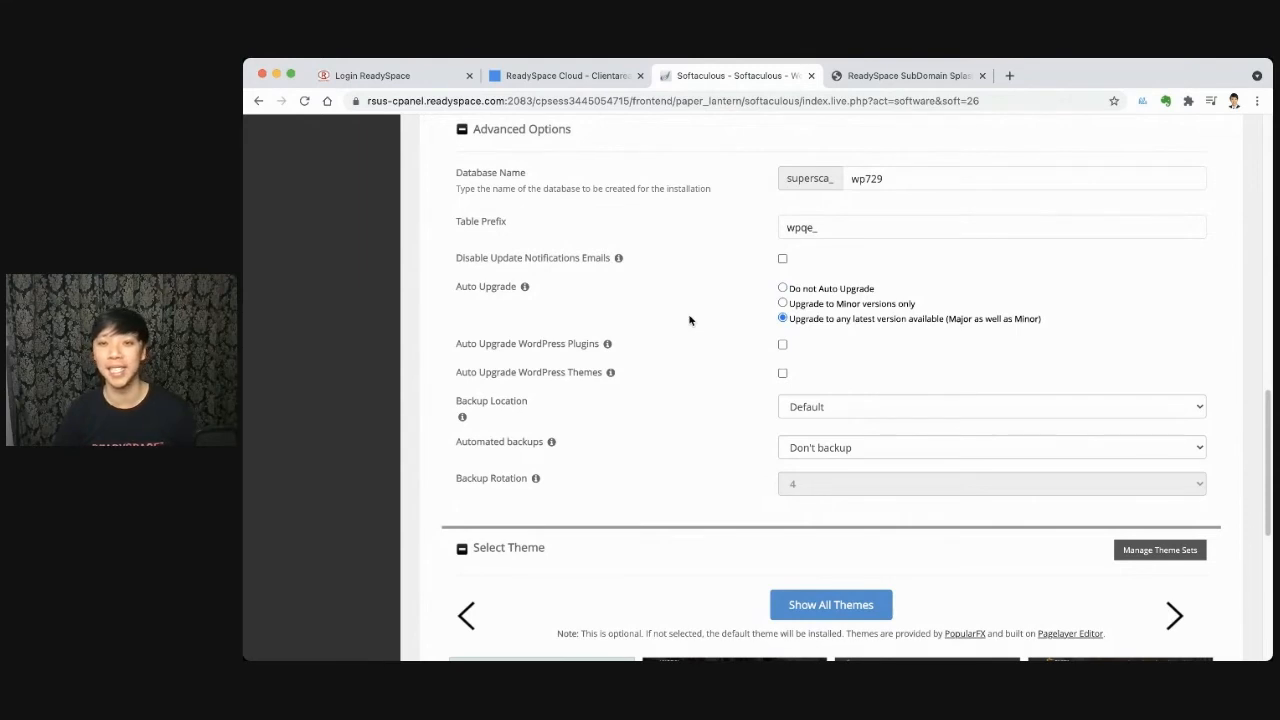
pyautogui.scroll(-1, 689, 320)
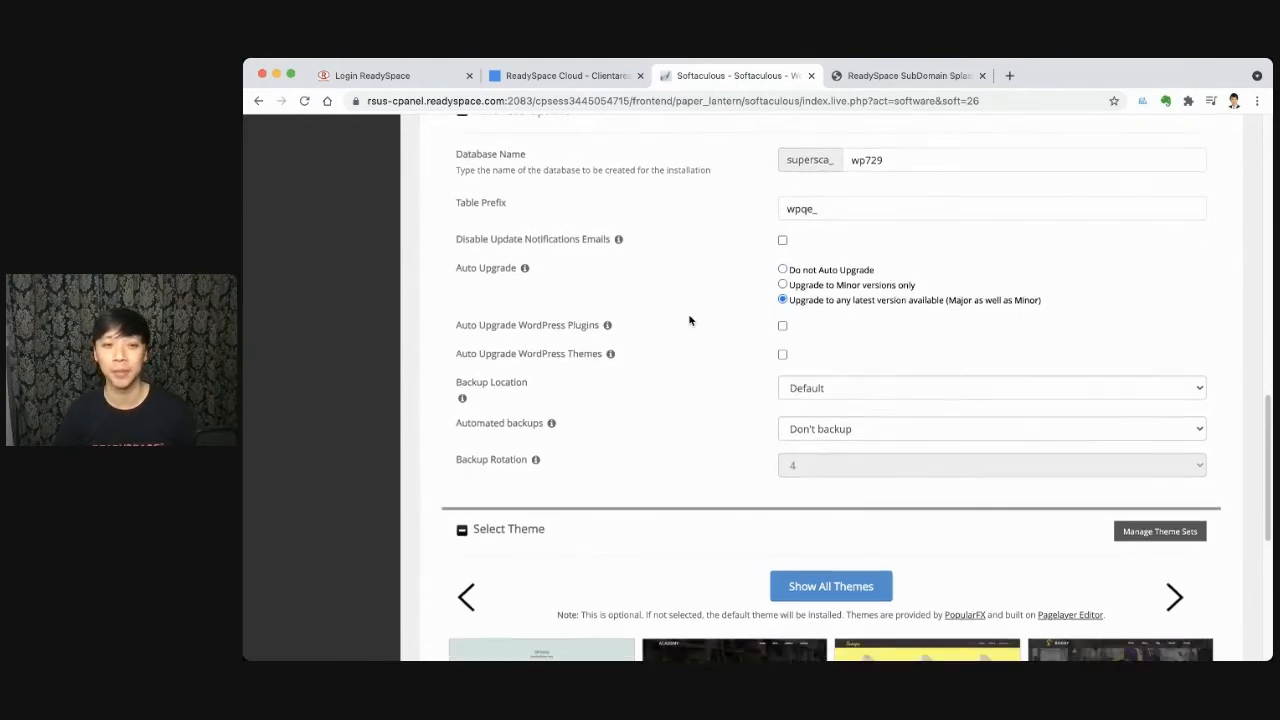
# Step: Enable automatic upgrades for both WordPress plugins and WordPress themes
pyautogui.click(782, 324)
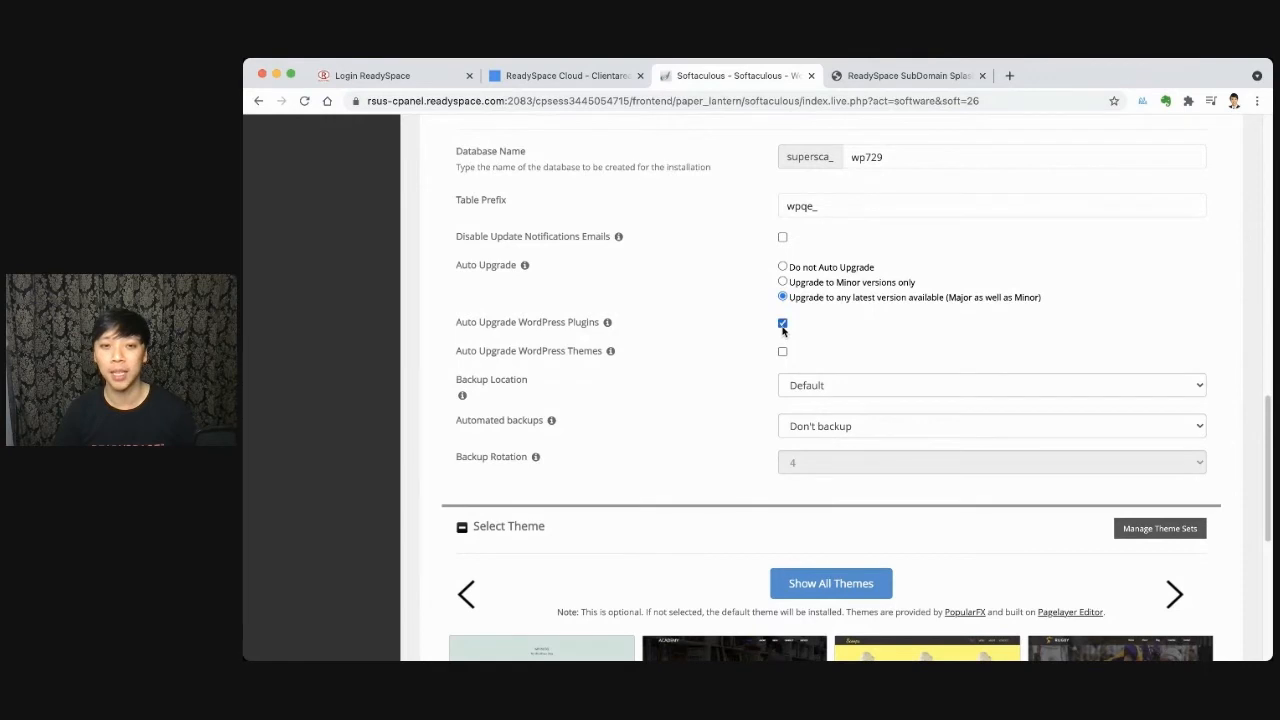
pyautogui.click(782, 353)
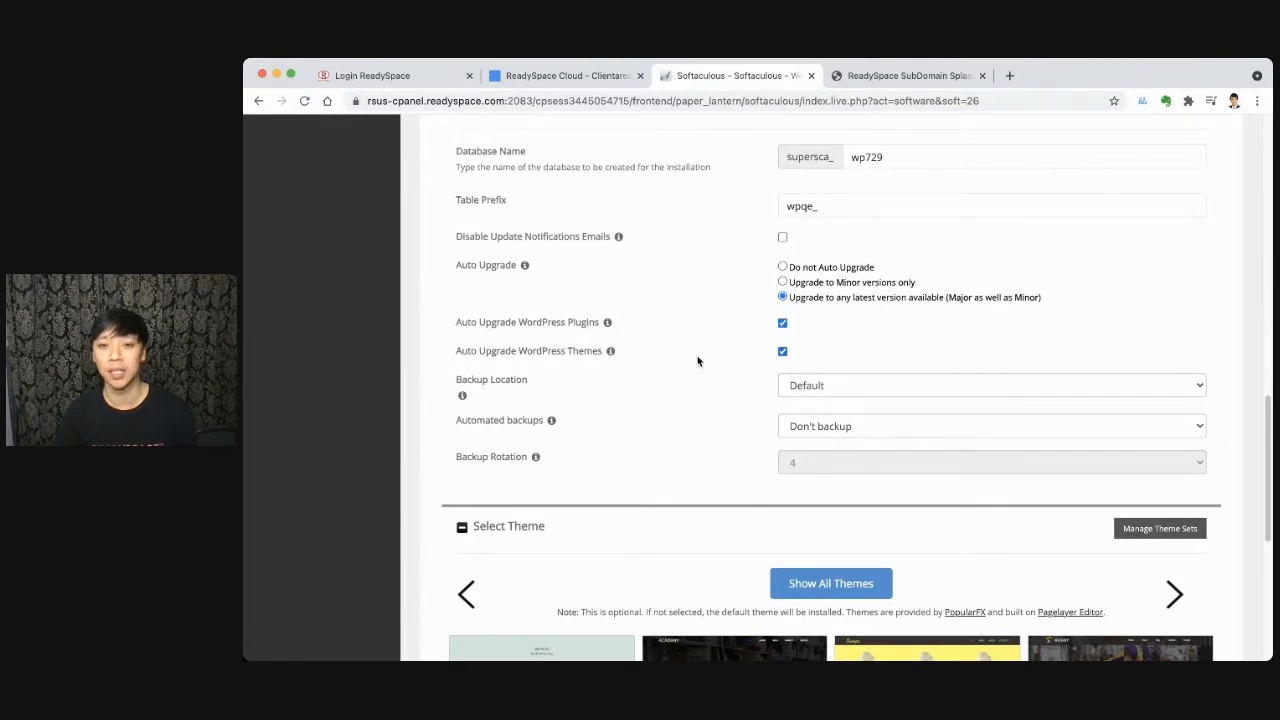
# Step: Keep the default backup location and schedule automated backups once a day with a backup rotation of 3
pyautogui.scroll(-1, 697, 360)
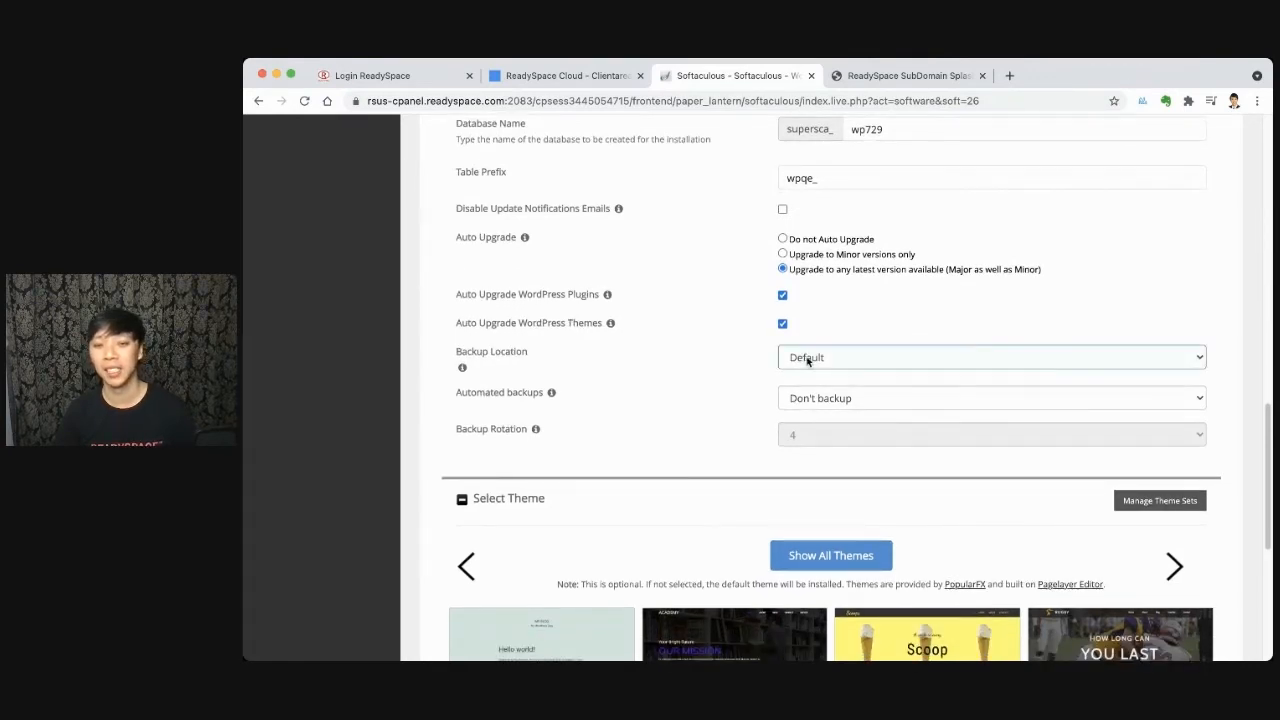
pyautogui.scroll(-4, 703, 374)
pyautogui.click(791, 268)
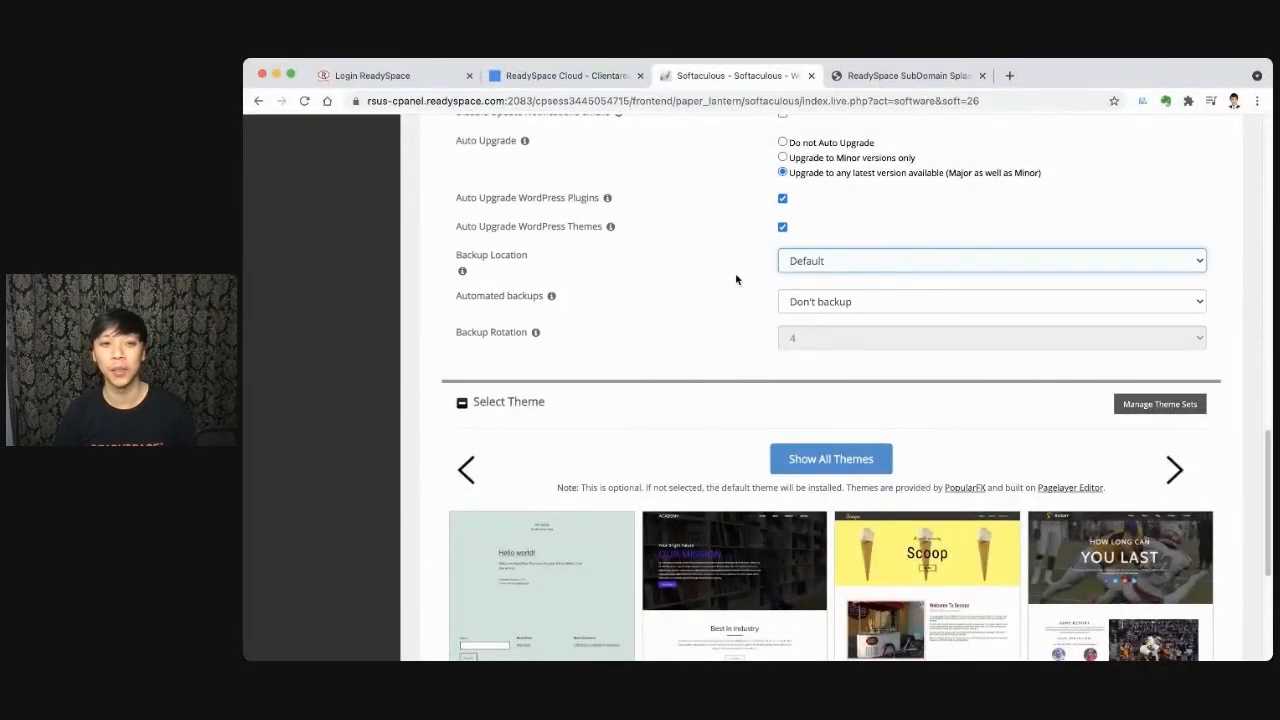
pyautogui.click(800, 304)
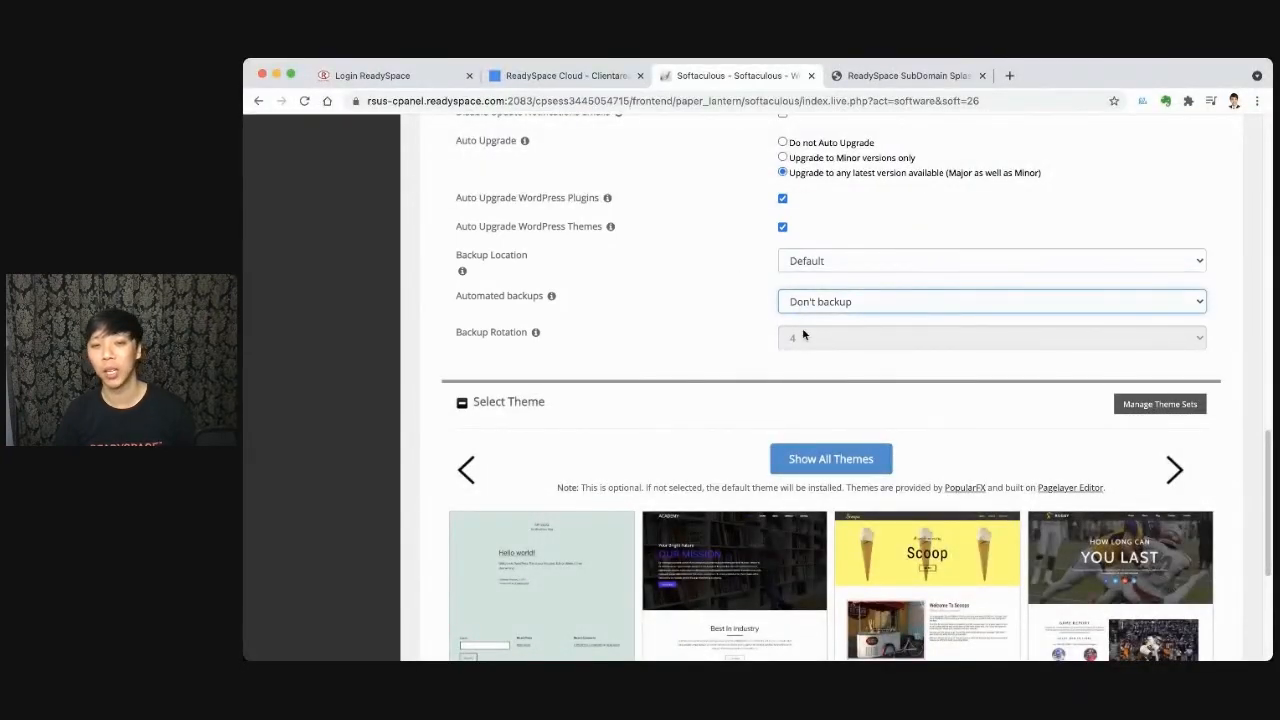
pyautogui.press('Down')
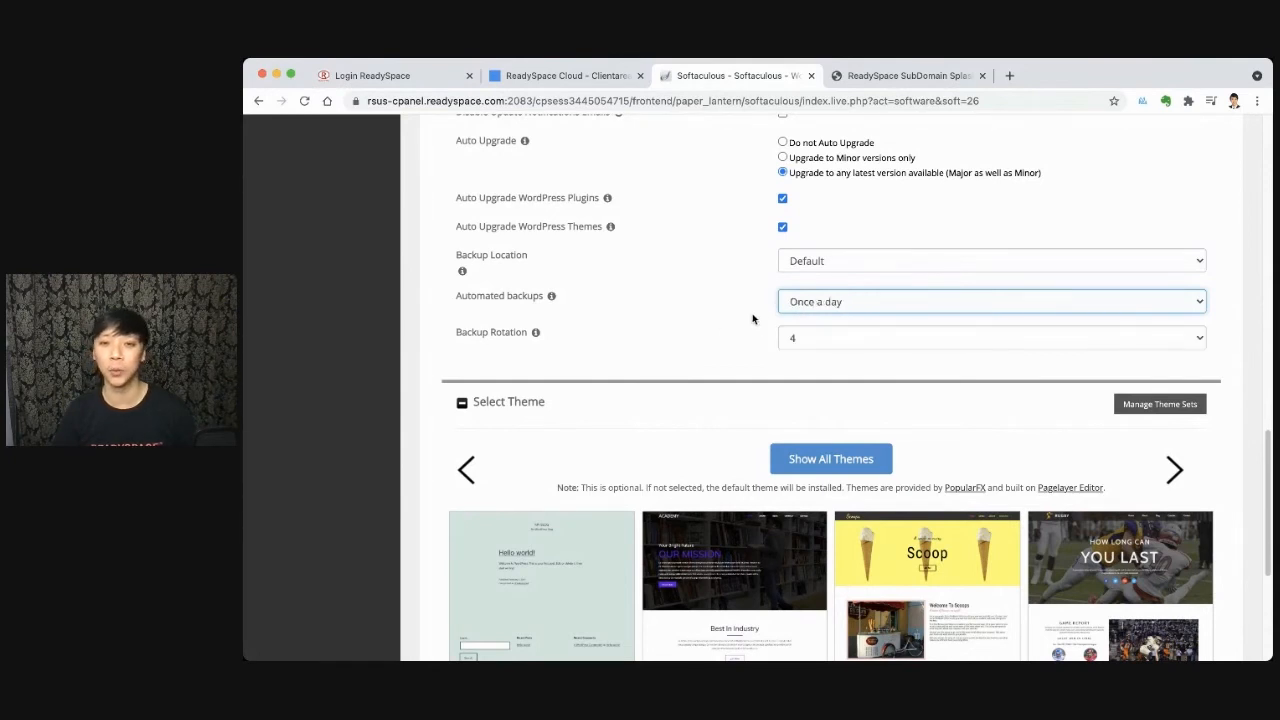
pyautogui.scroll(-1, 770, 335)
pyautogui.click(803, 328)
pyautogui.click(806, 315)
# Step: Browse the offered themes and select Pizza Box for the installation, agreeing to use its demo images
pyautogui.scroll(-5, 728, 332)
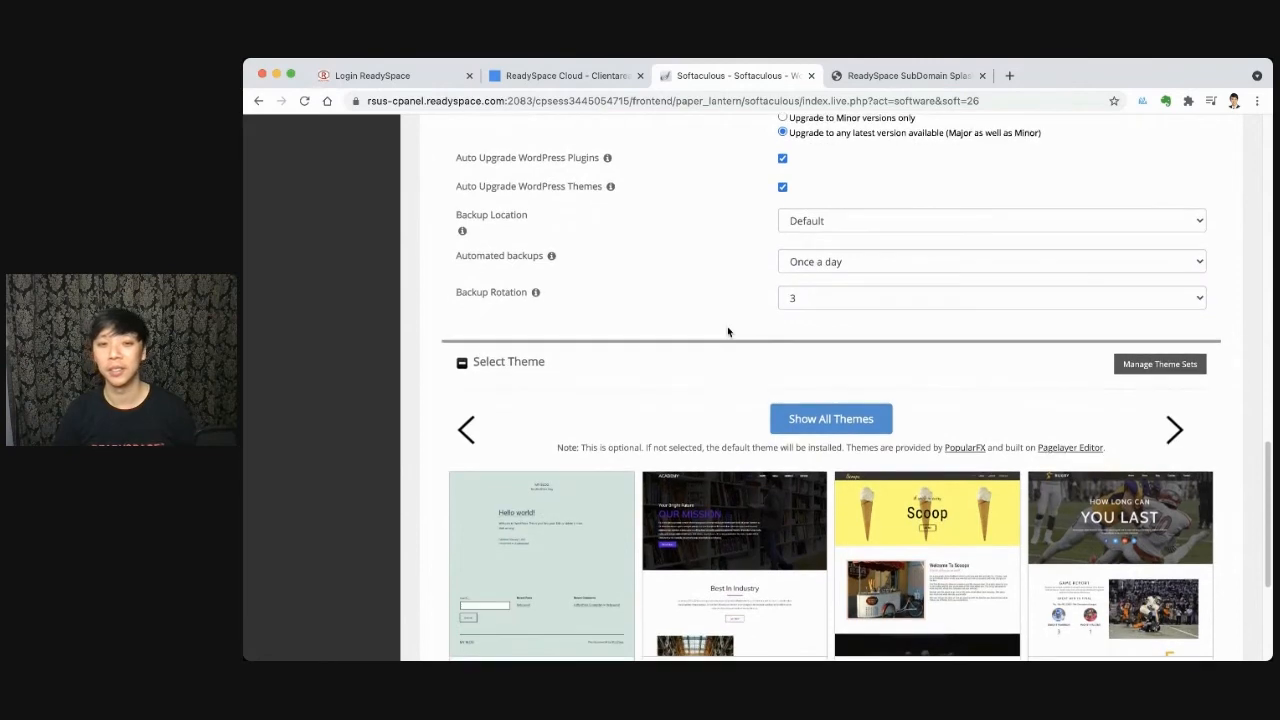
pyautogui.scroll(-8, 728, 332)
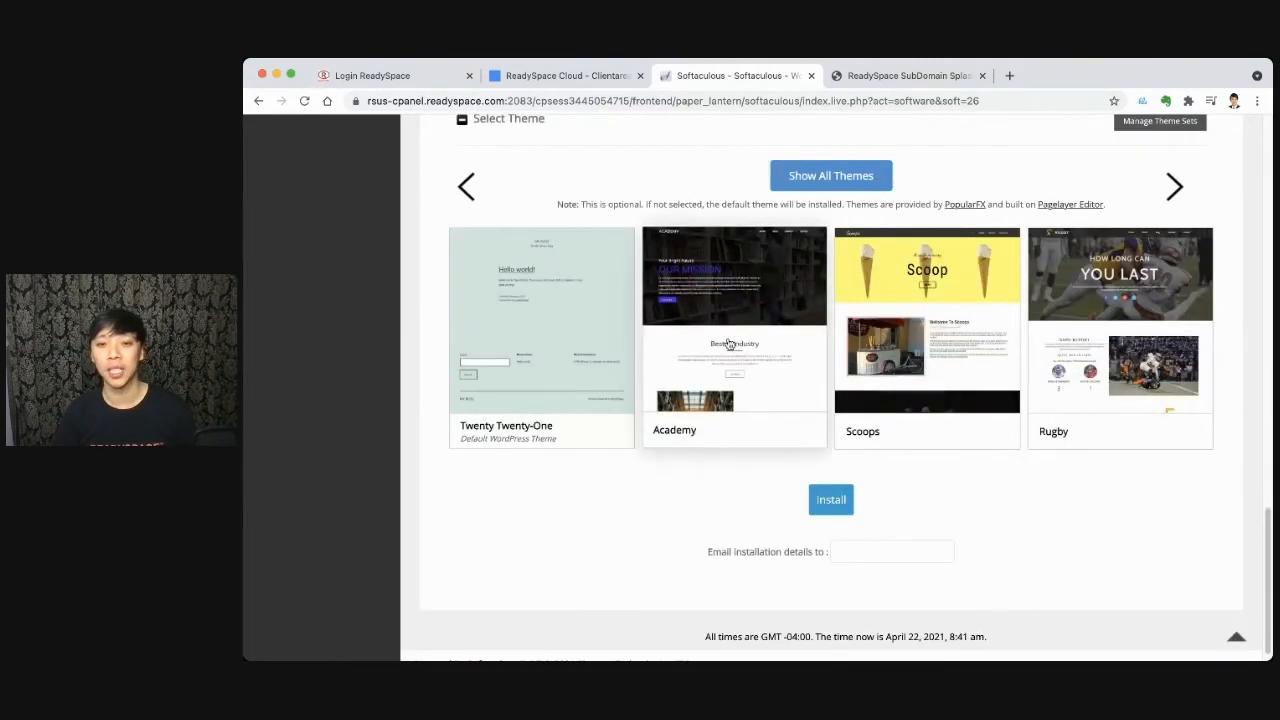
pyautogui.click(1175, 189)
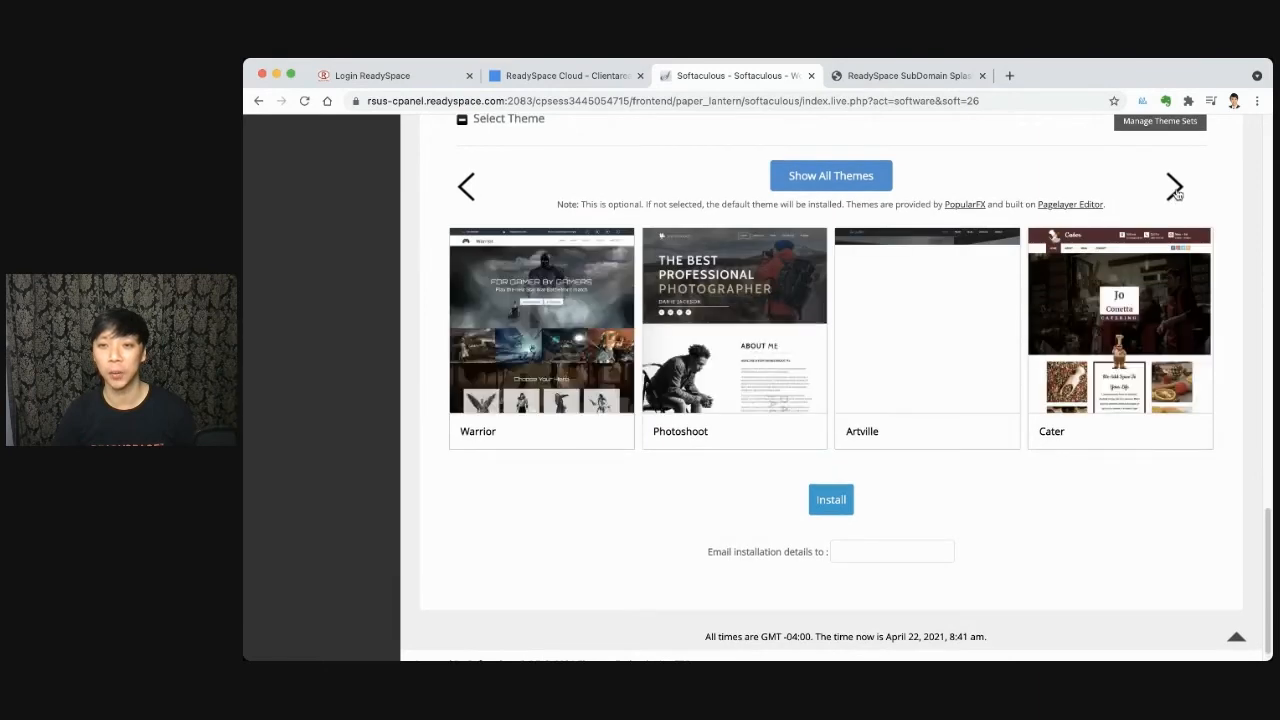
pyautogui.click(1177, 193)
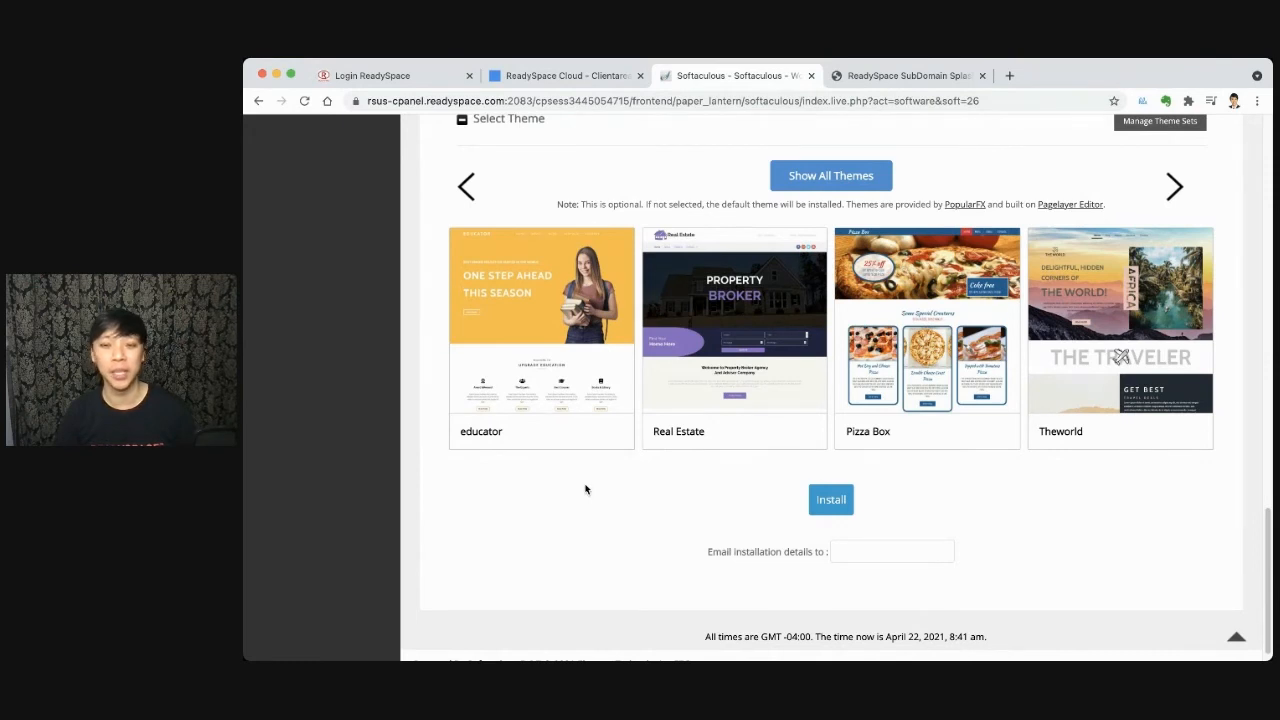
pyautogui.click(912, 355)
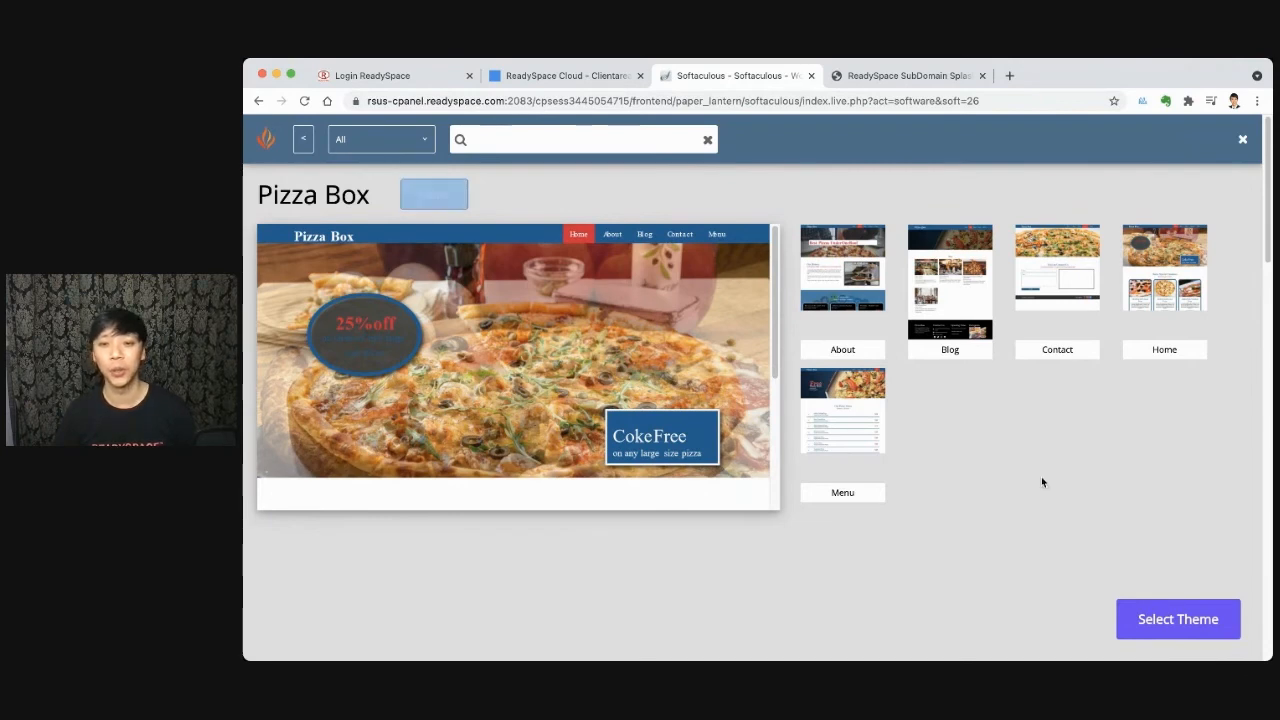
pyautogui.click(1172, 608)
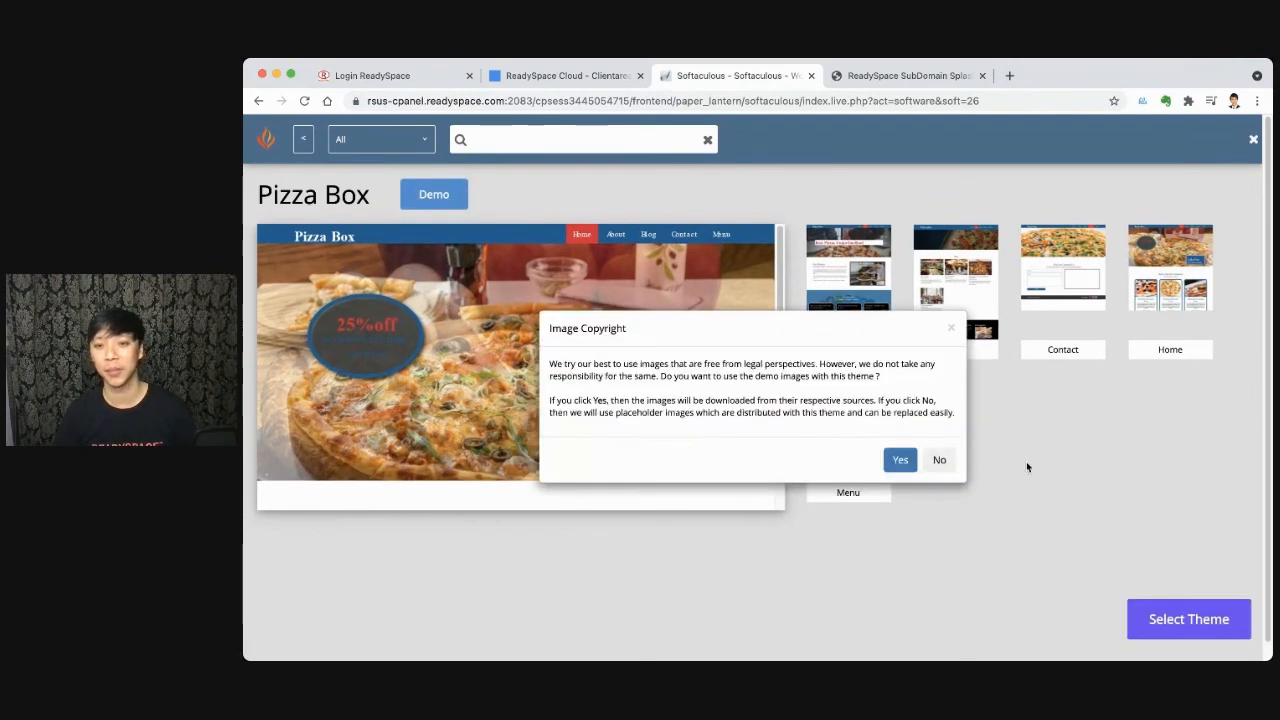
pyautogui.click(900, 460)
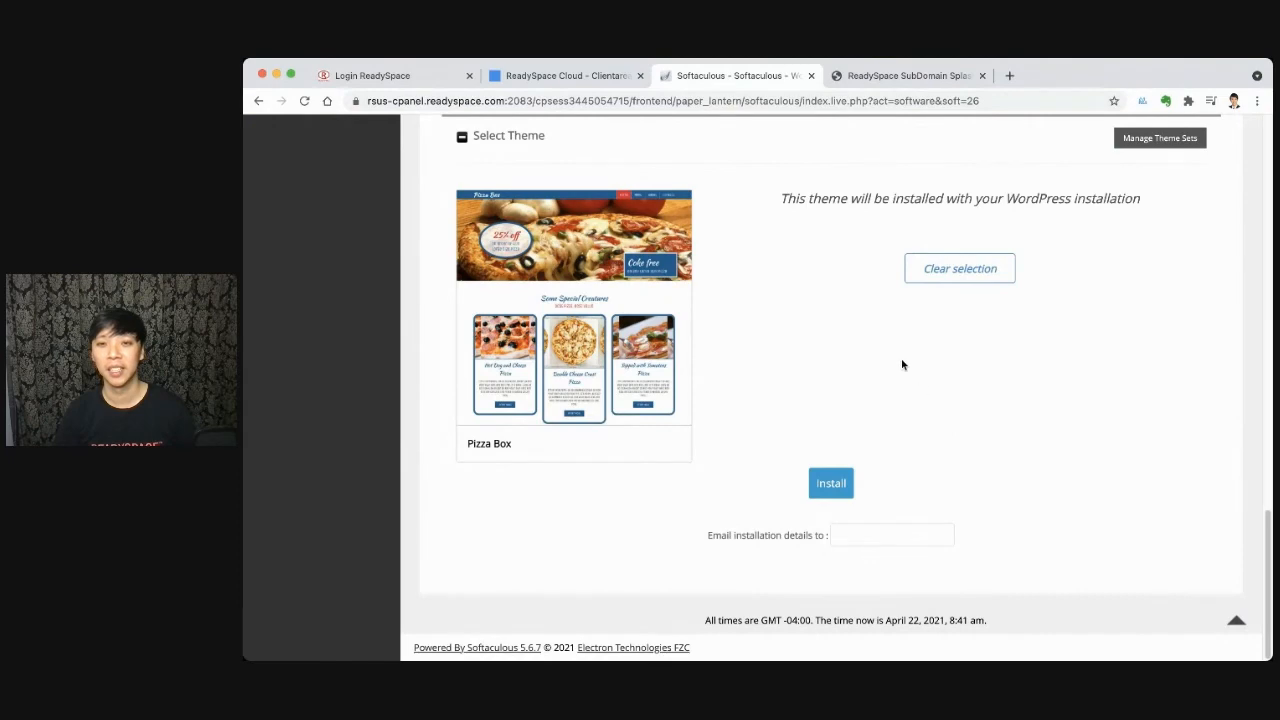
# Step: Install WordPress without emailing the installation details, overwriting the existing files in the target folder
pyautogui.scroll(3, 901, 358)
pyautogui.scroll(-2, 899, 360)
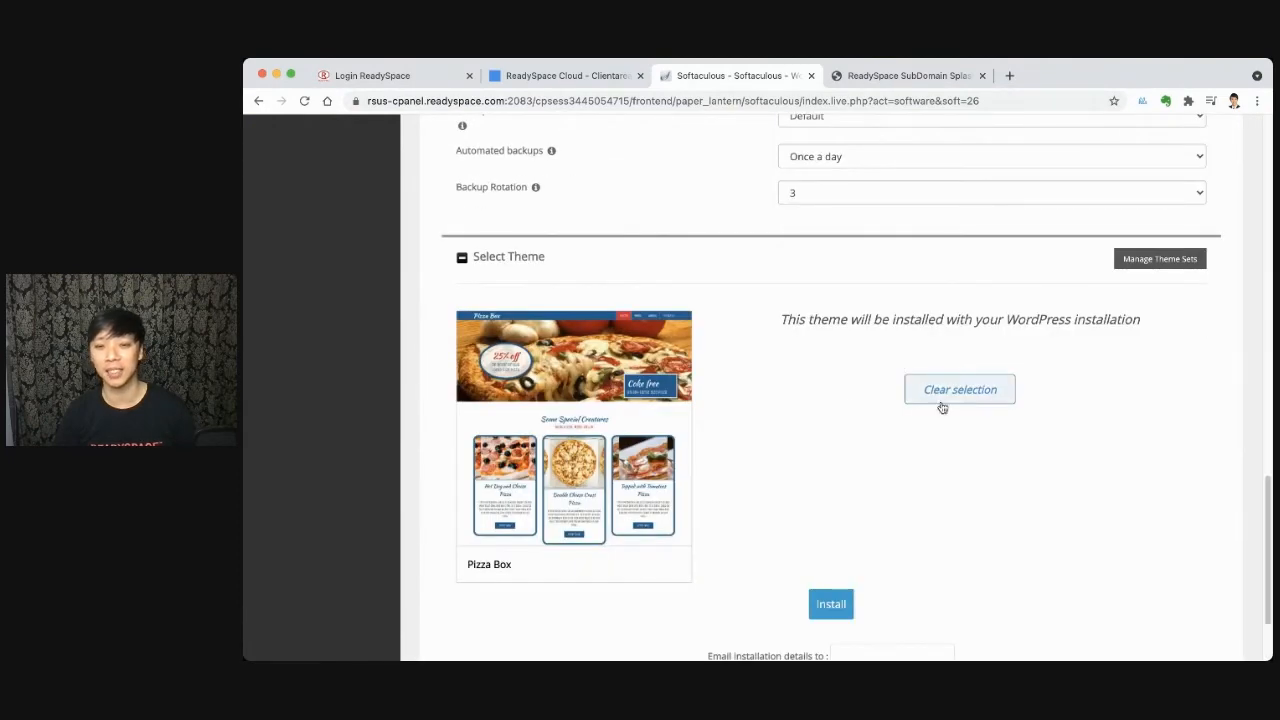
pyautogui.scroll(-2, 841, 398)
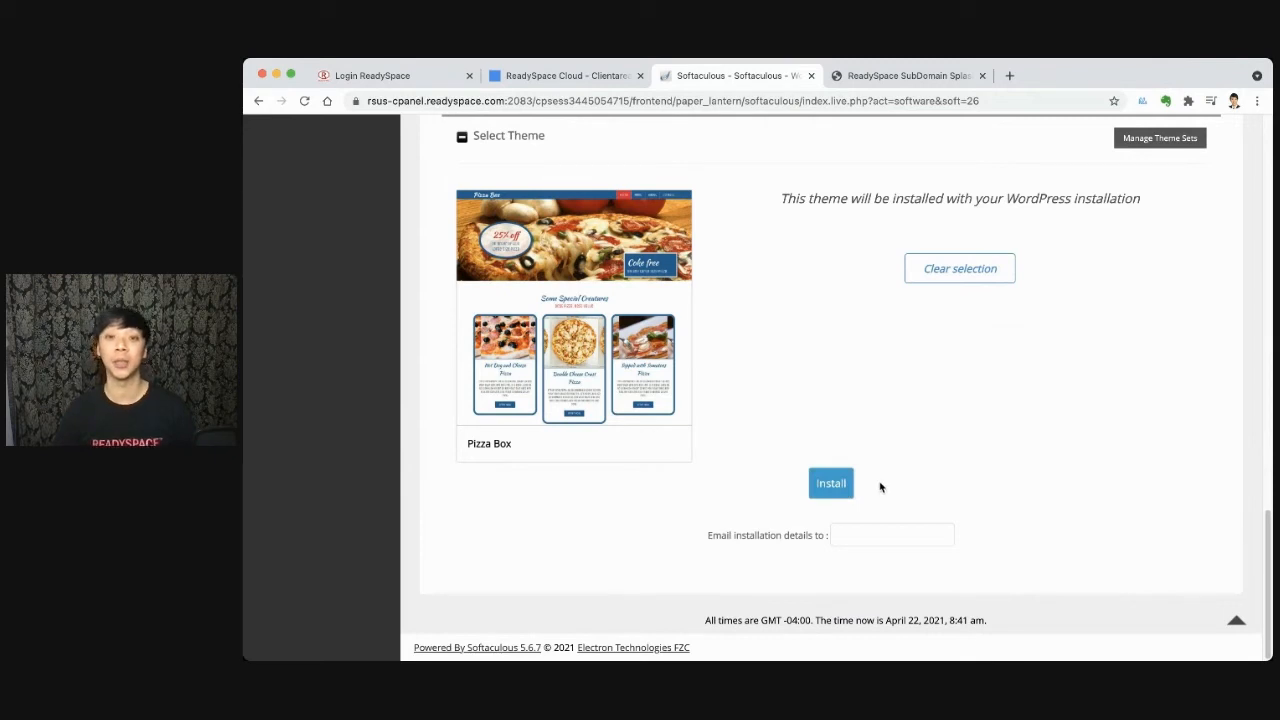
pyautogui.click(870, 533)
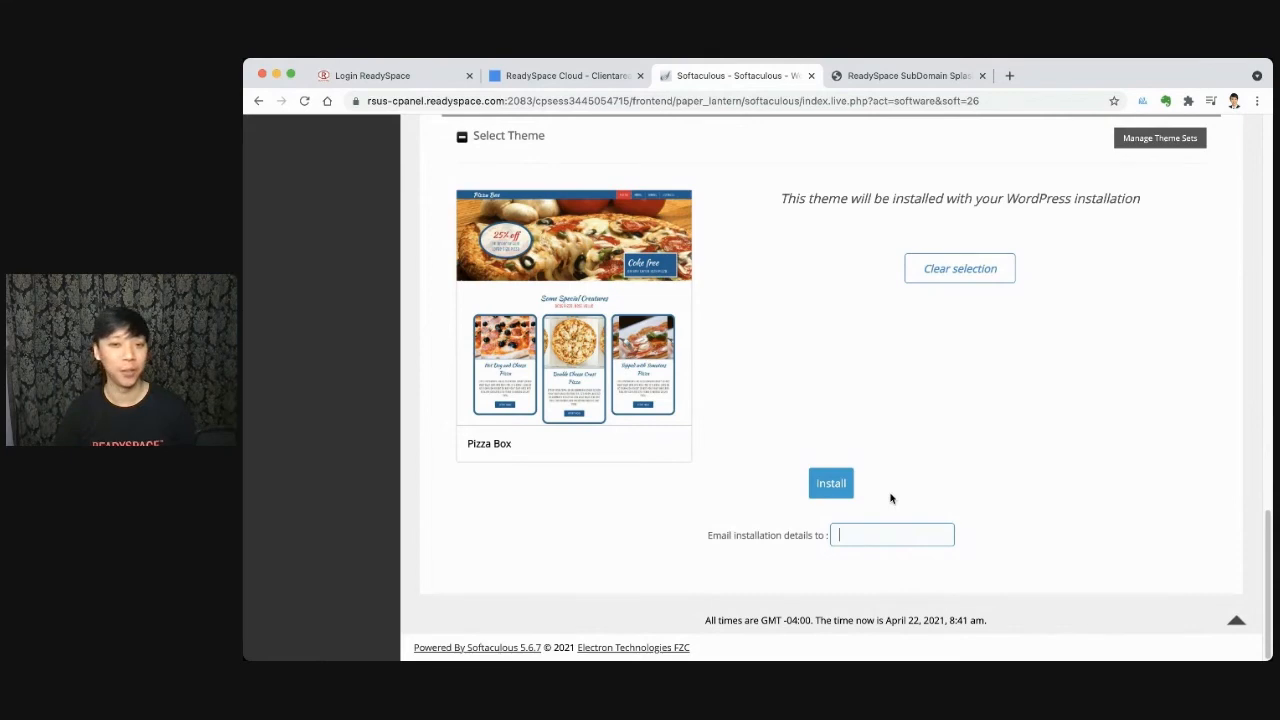
pyautogui.click(831, 485)
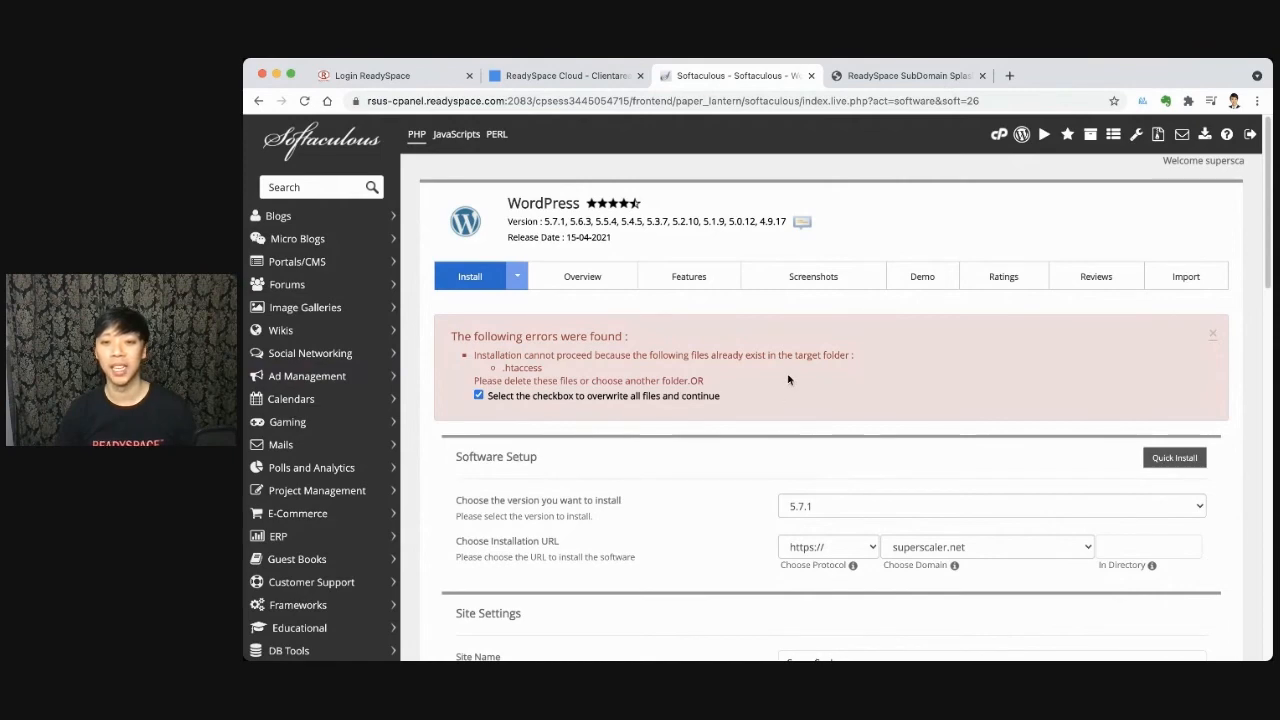
pyautogui.scroll(-15, 788, 380)
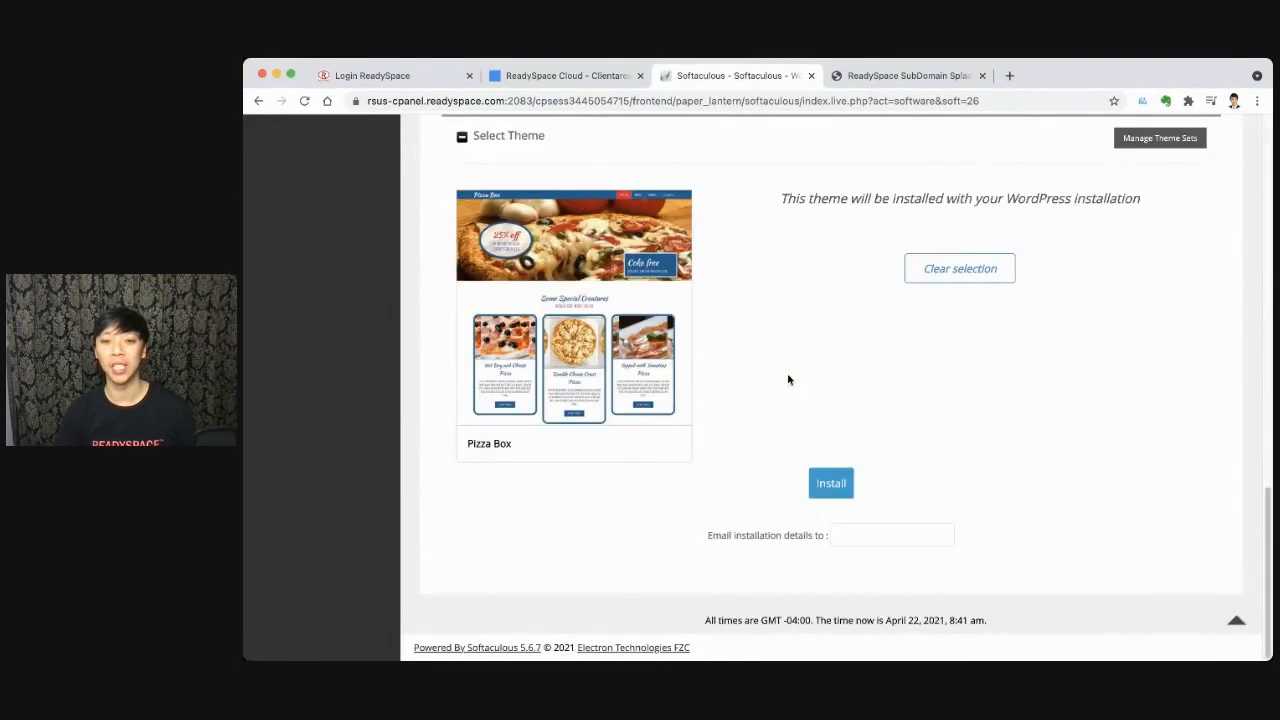
pyautogui.click(831, 483)
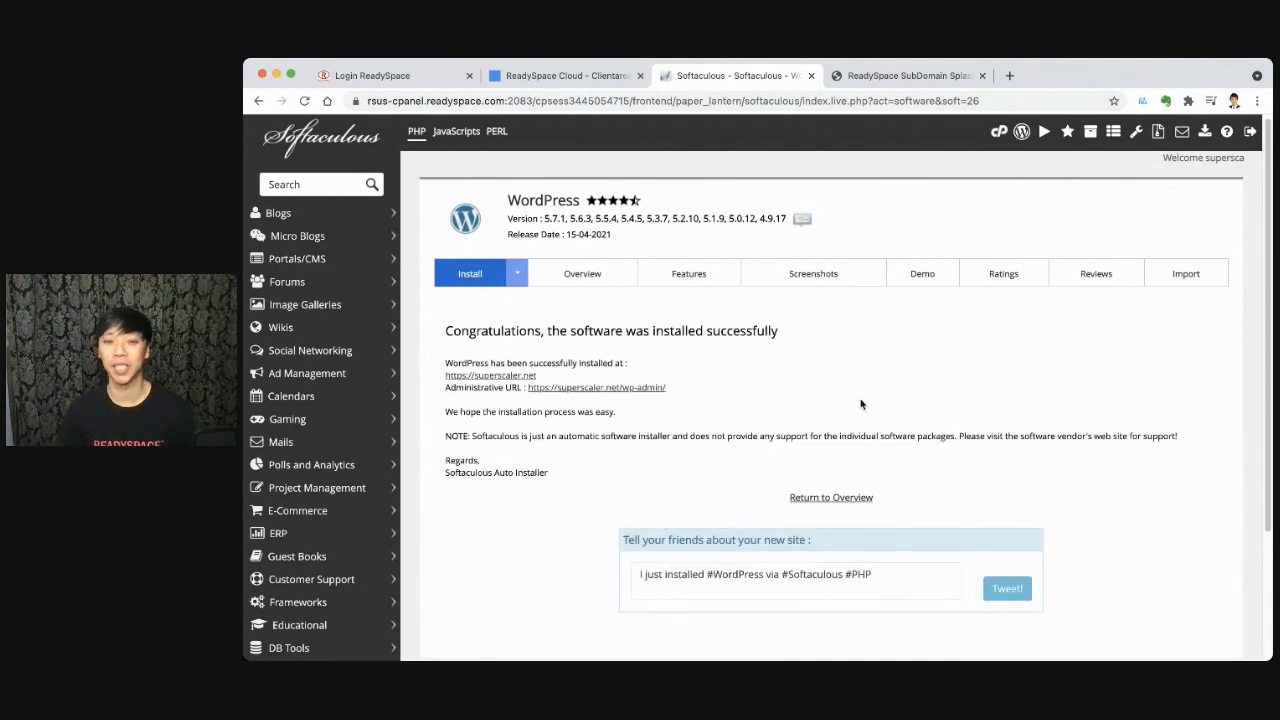
pyautogui.scroll(-3, 860, 404)
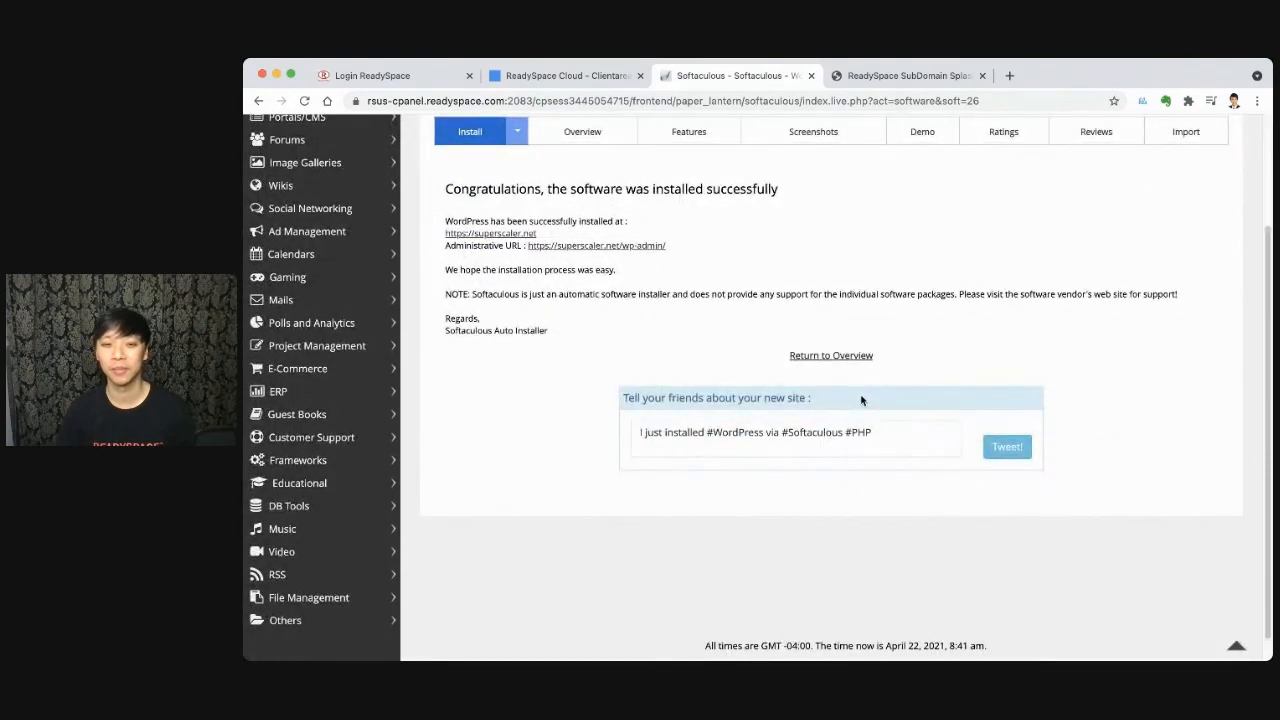
pyautogui.scroll(-1, 861, 399)
pyautogui.scroll(3, 860, 396)
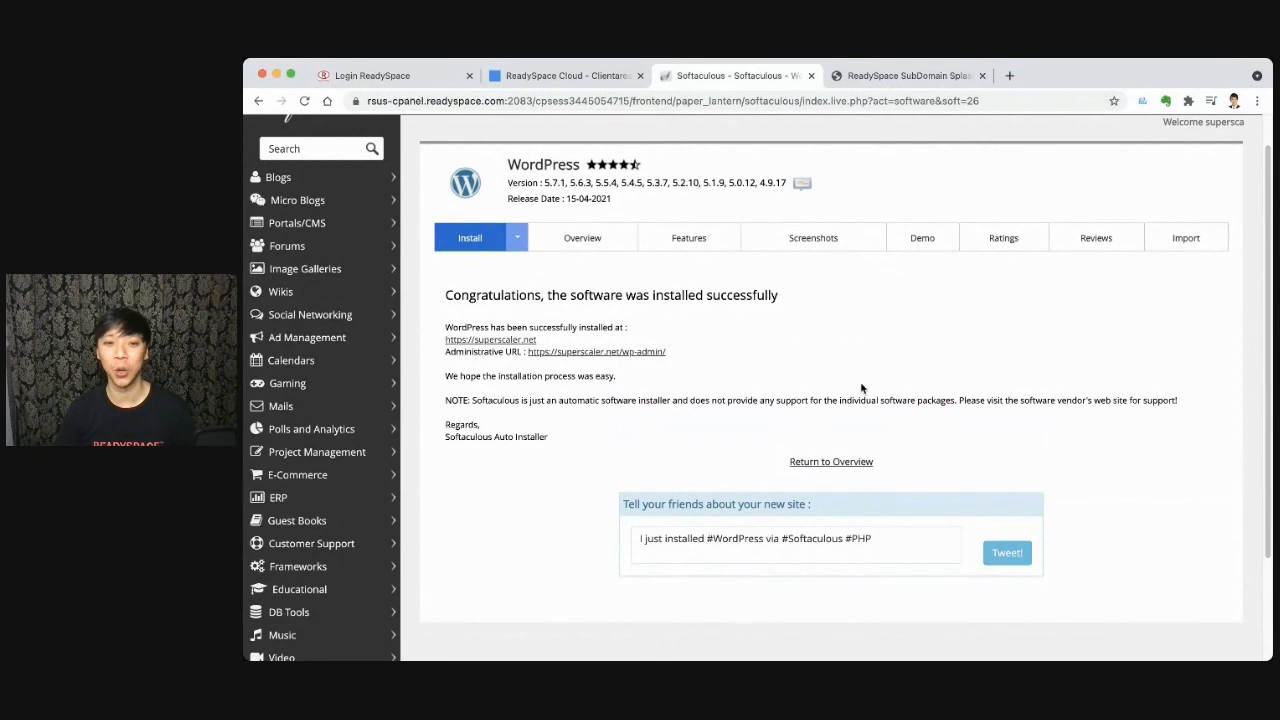
# Step: Reload the superscaler.net site and look through its new home page
pyautogui.click(868, 77)
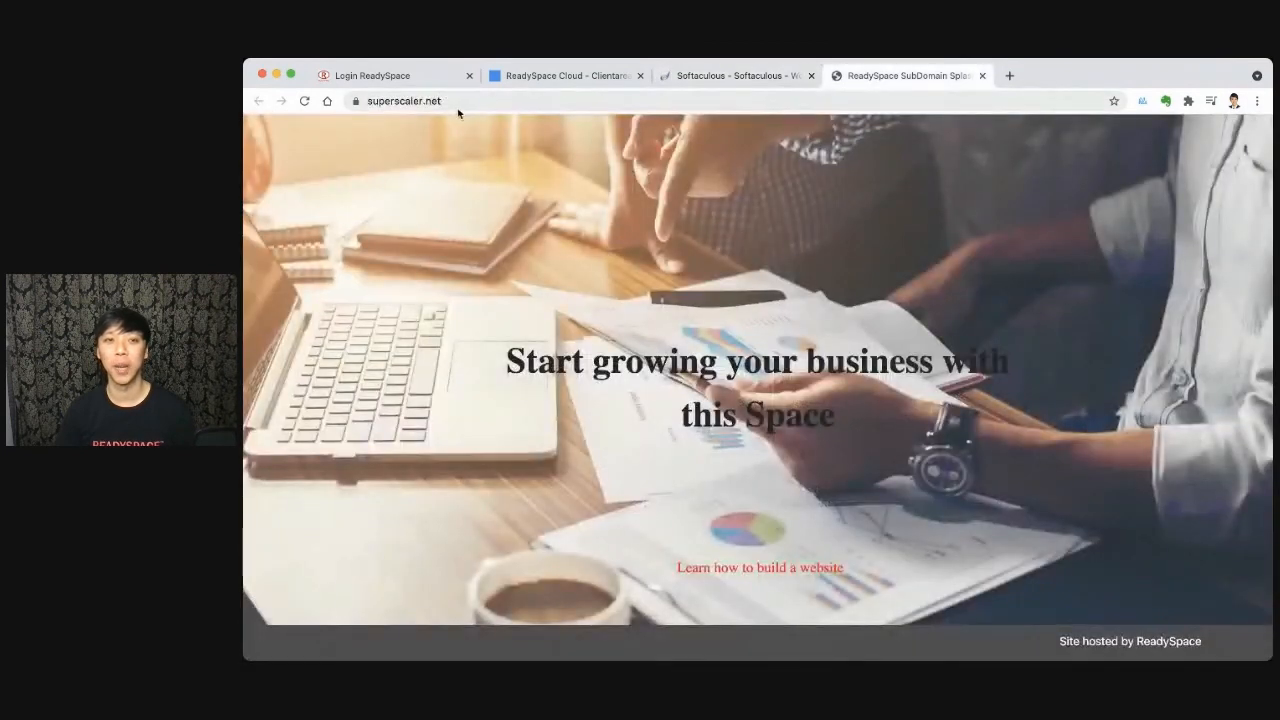
pyautogui.click(304, 101)
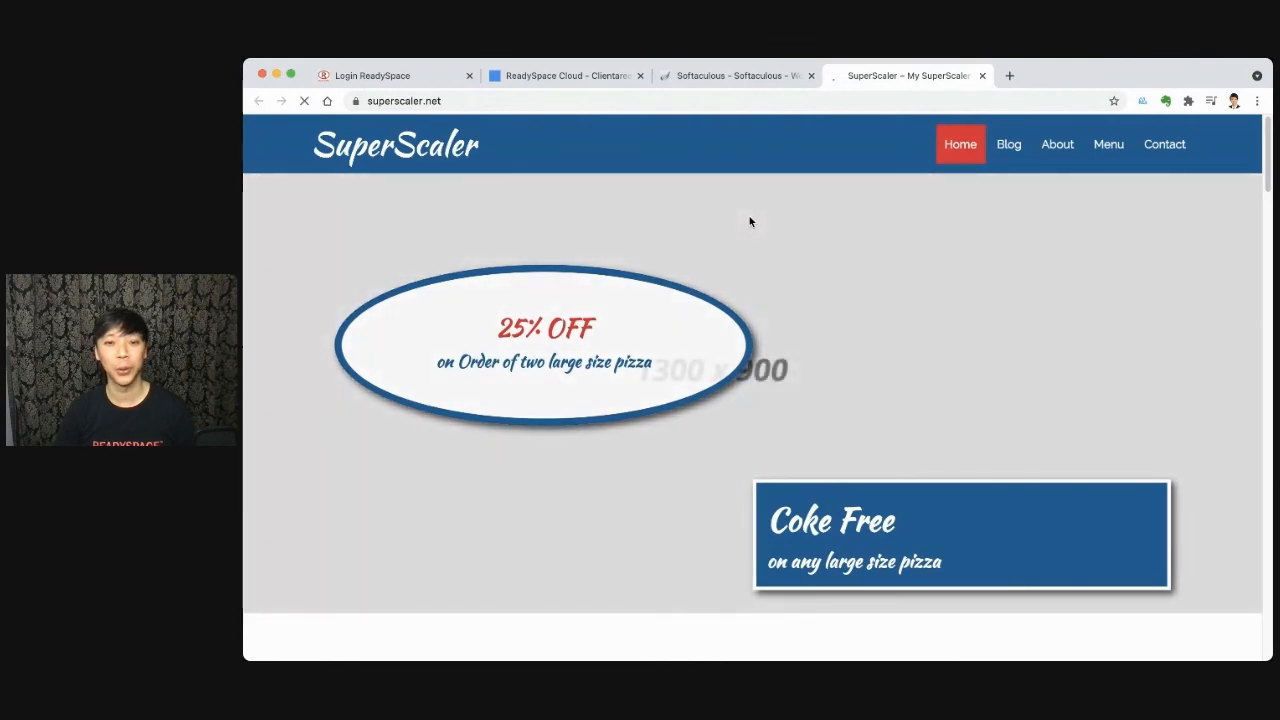
pyautogui.scroll(-1, 756, 345)
pyautogui.scroll(-9, 754, 345)
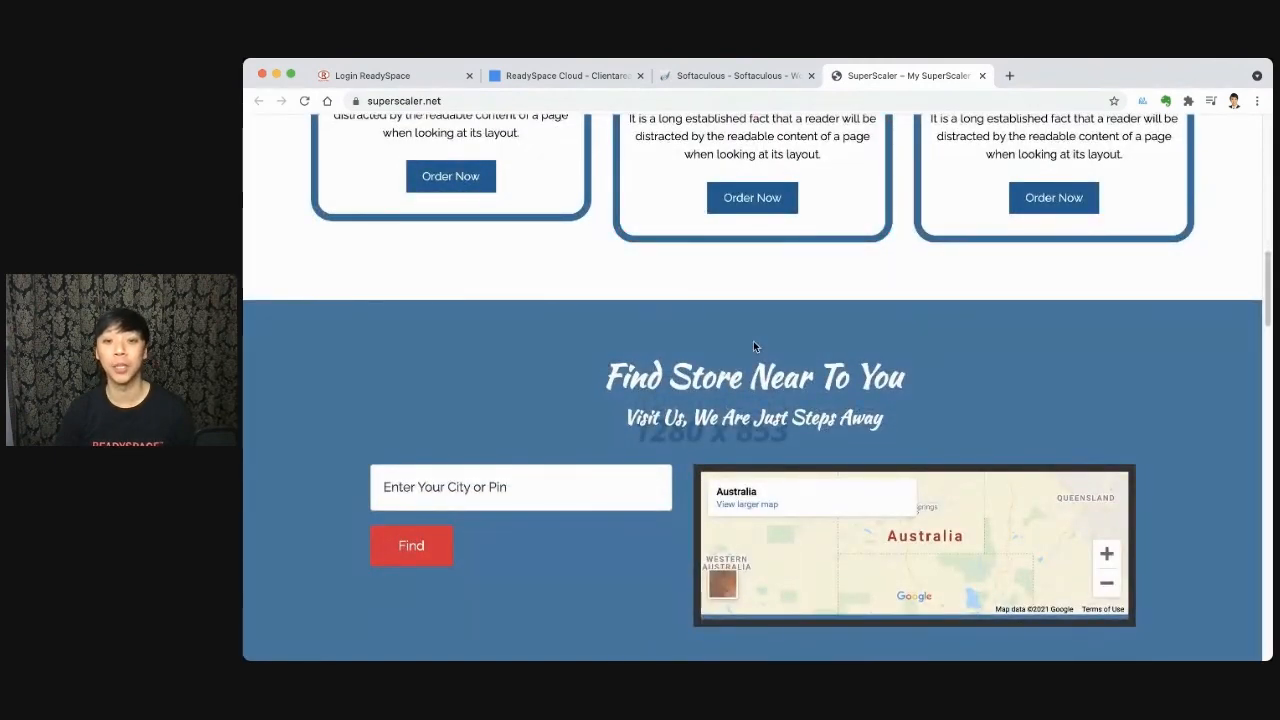
# Step: Open the WordPress admin address superscaler.net/wp-admin
pyautogui.click(695, 101)
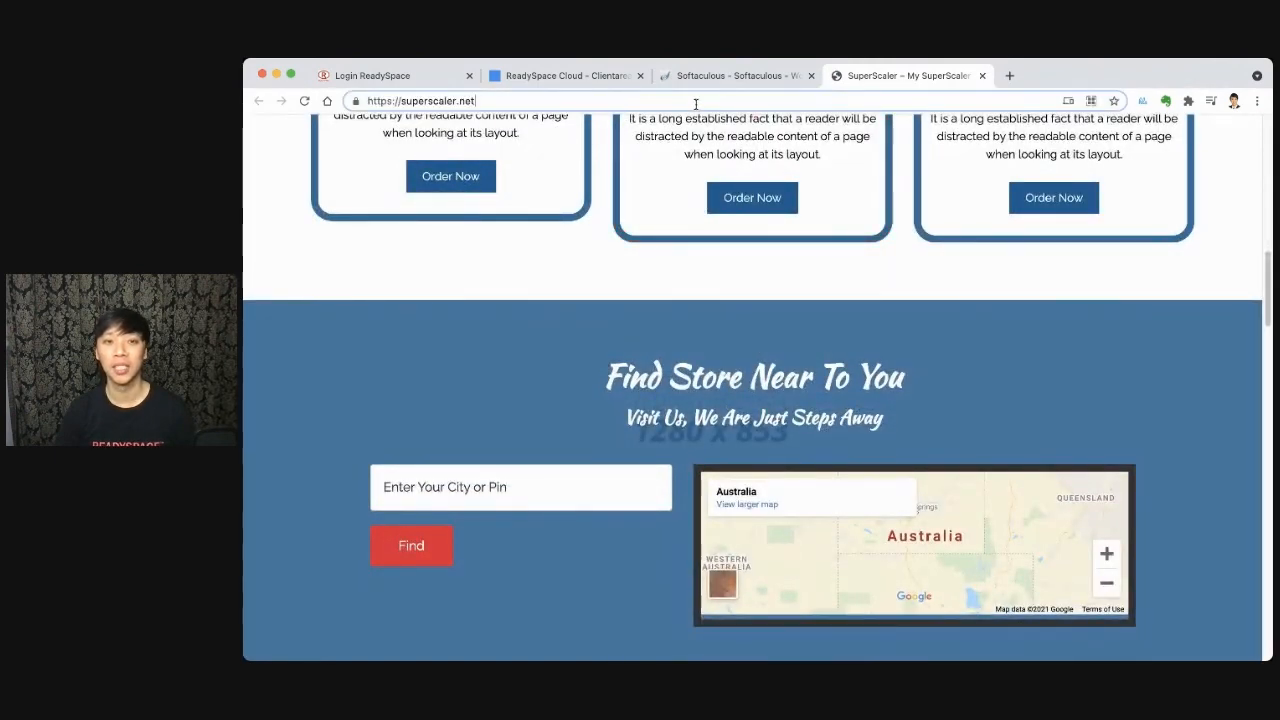
pyautogui.write('/')
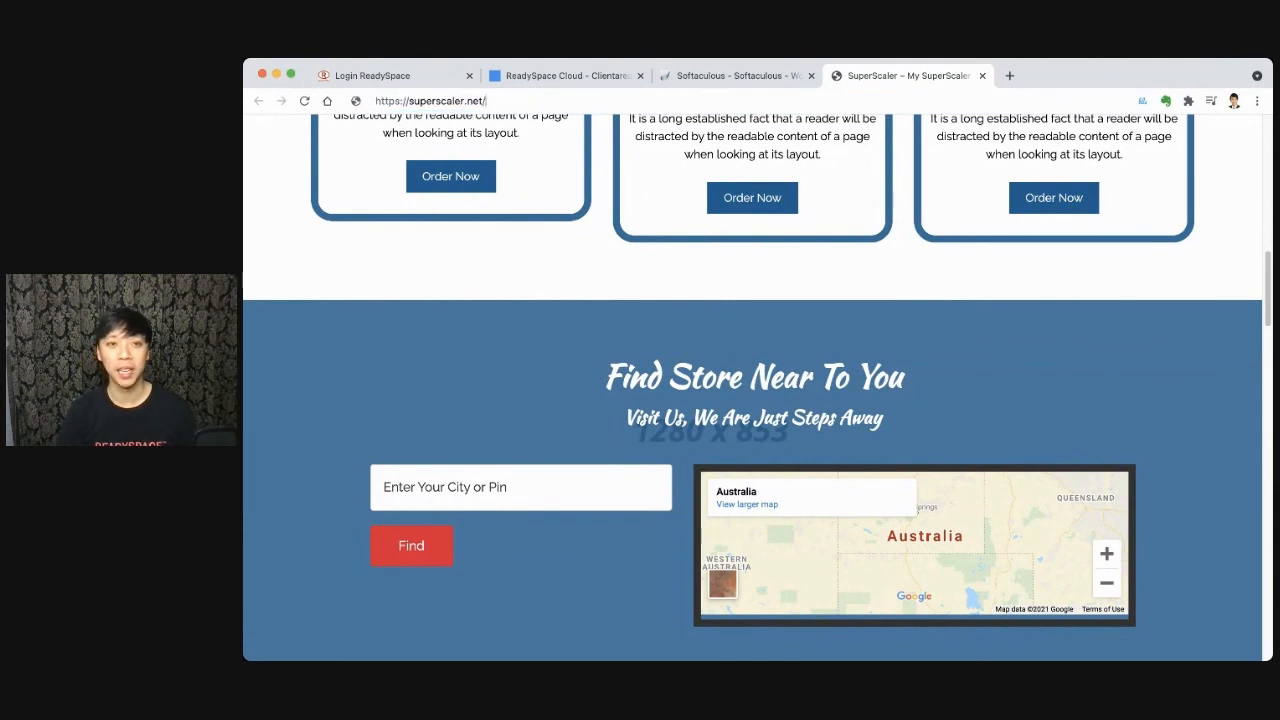
pyautogui.write('wp-admin')
pyautogui.press('Return')
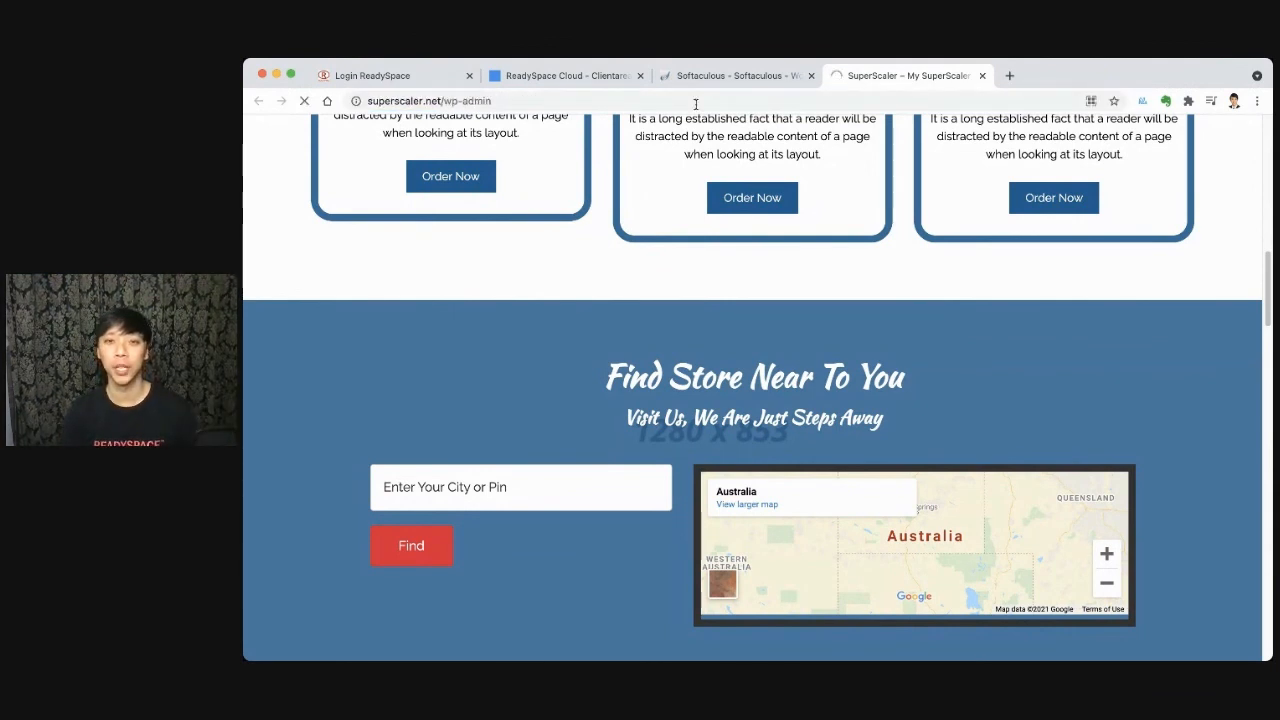